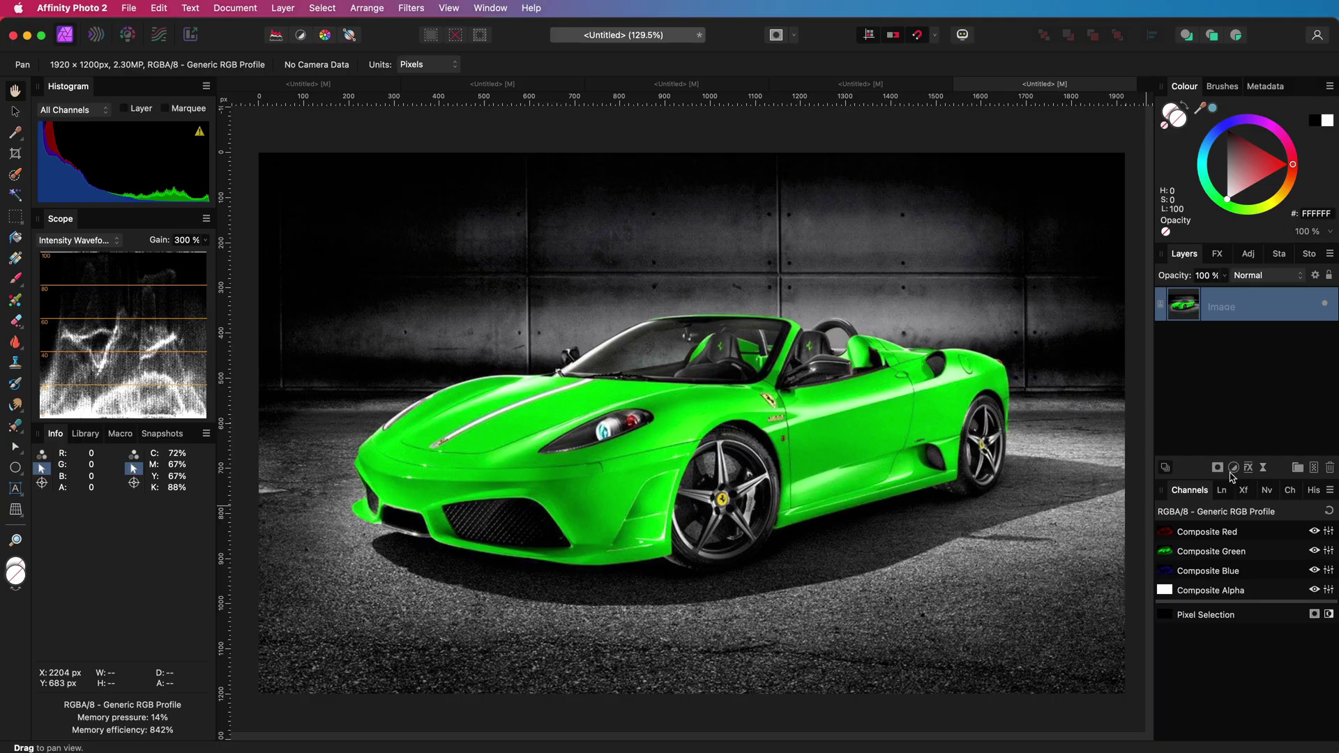
Add an HSL adjustment to the car photo and target the green colour range.
left_click(1233, 468)
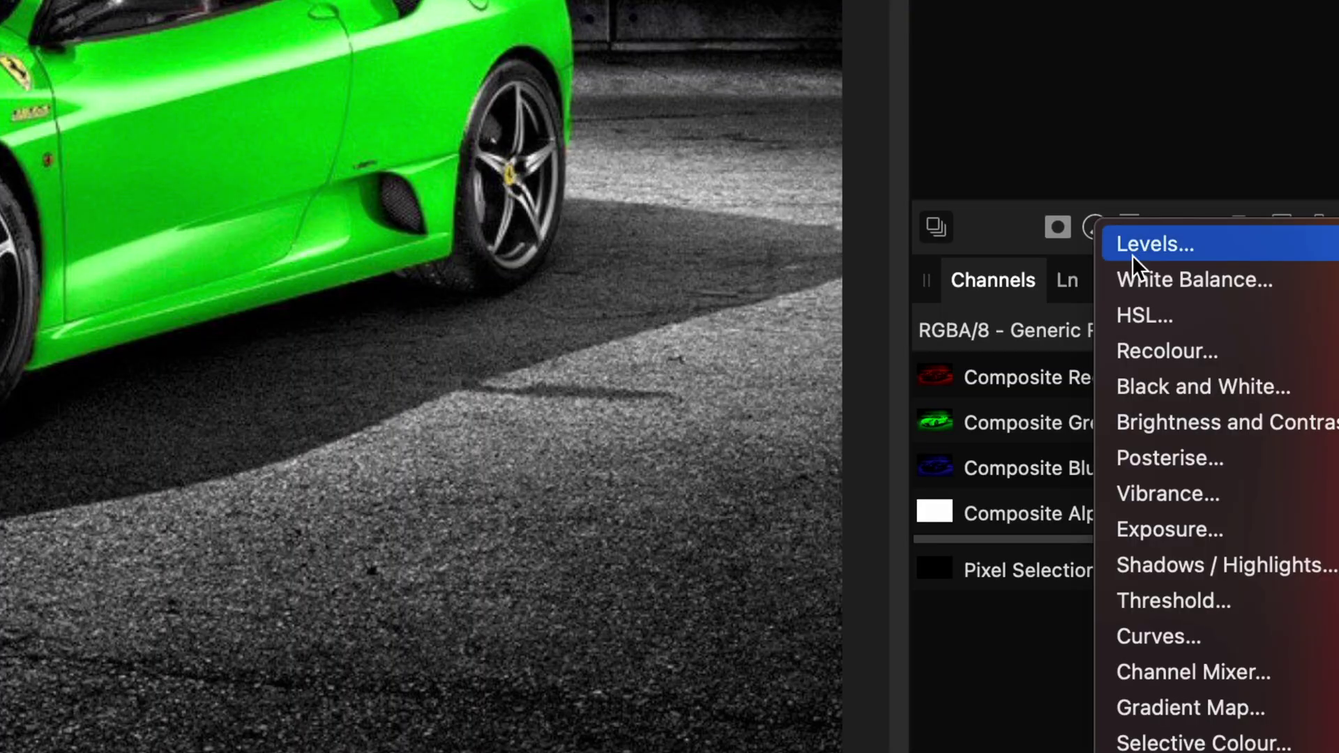
left_click(1141, 317)
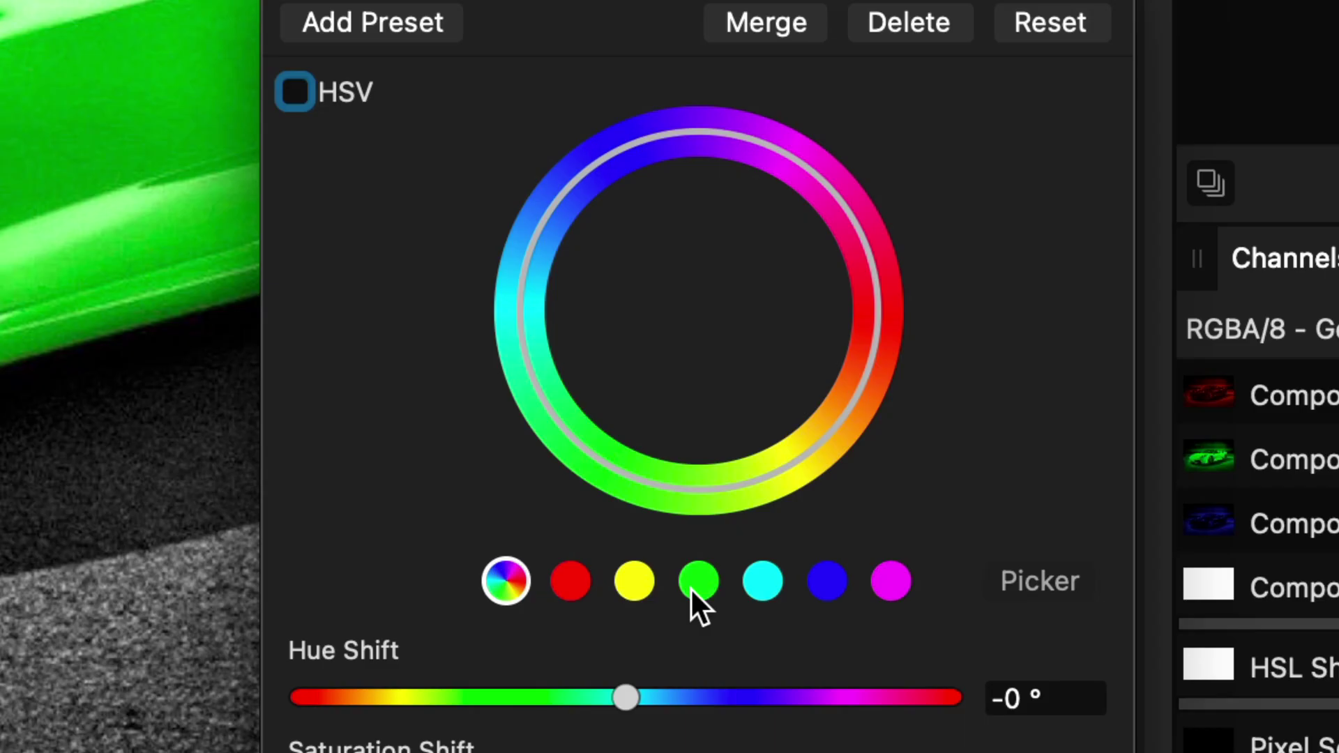
left_click(697, 582)
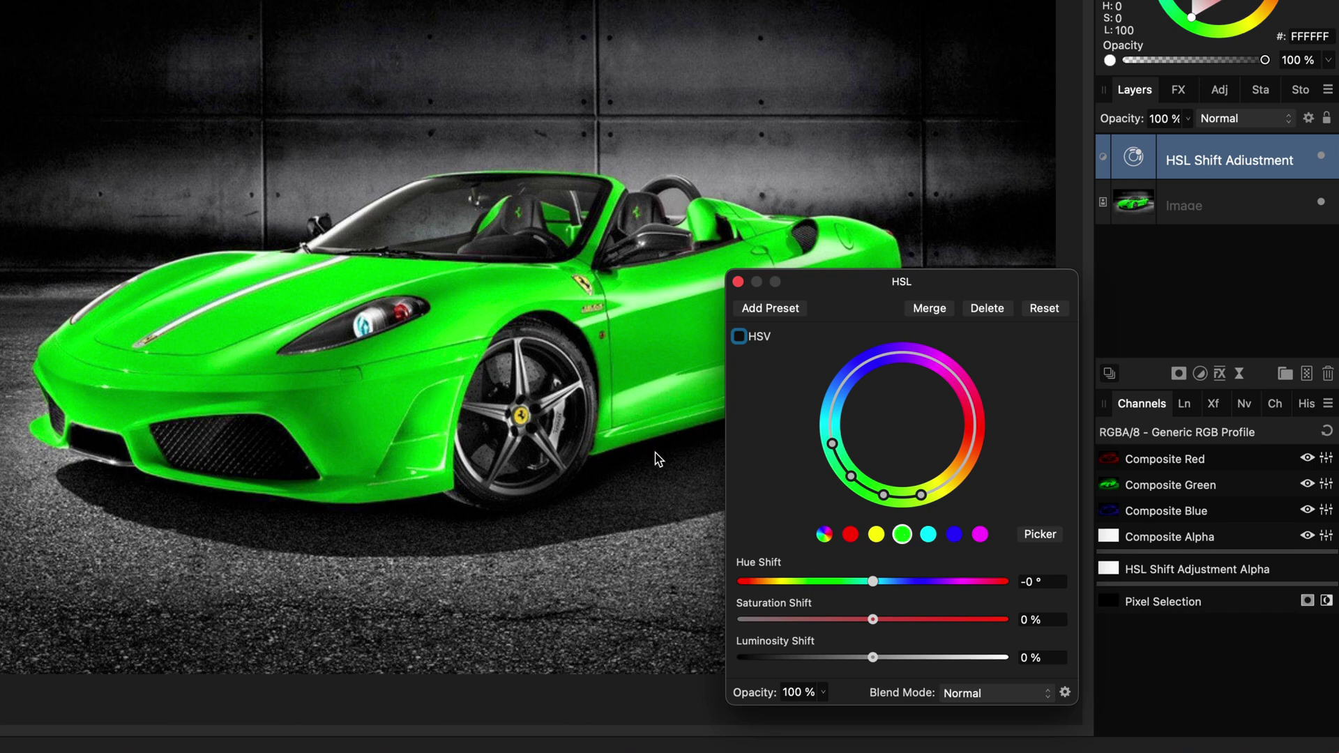
Set the green range's Saturation Shift to -100% and Luminosity Shift to 100%, then close HSL.
left_click_drag(873, 619, 619, 621)
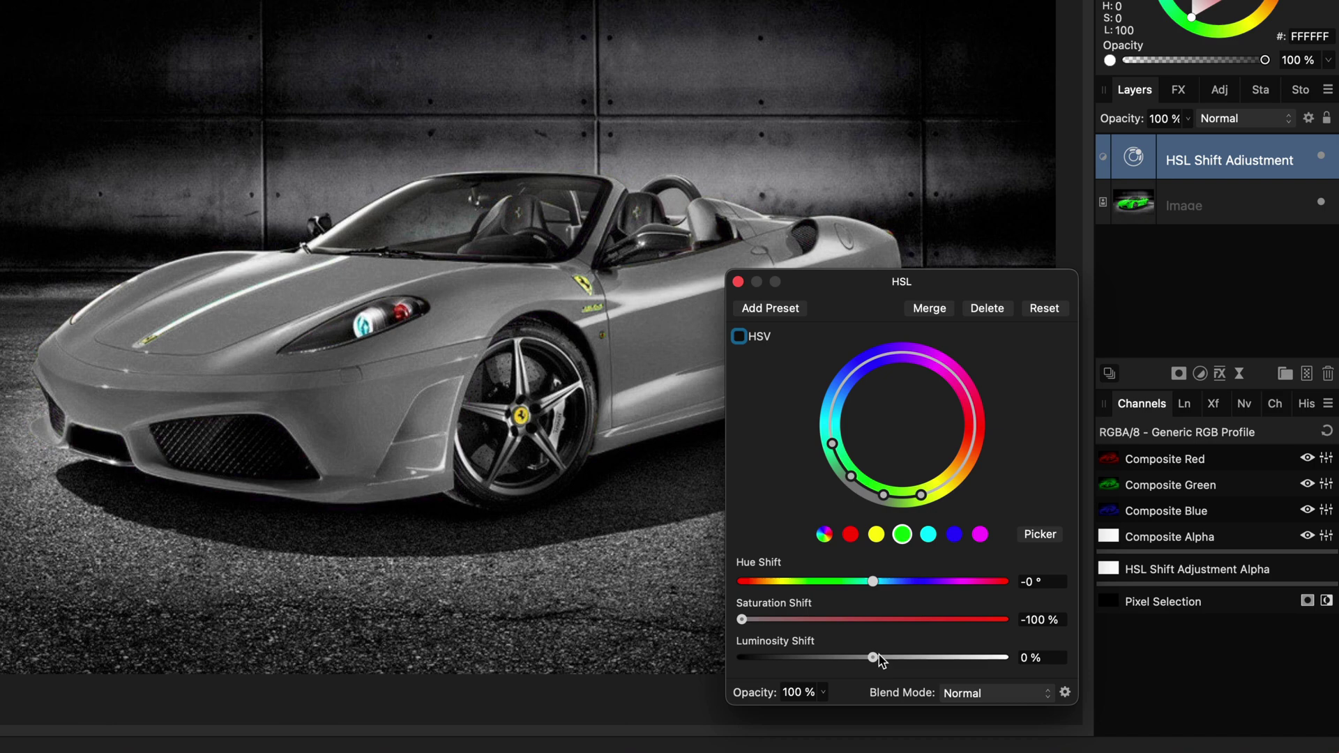
left_click_drag(873, 658, 898, 658)
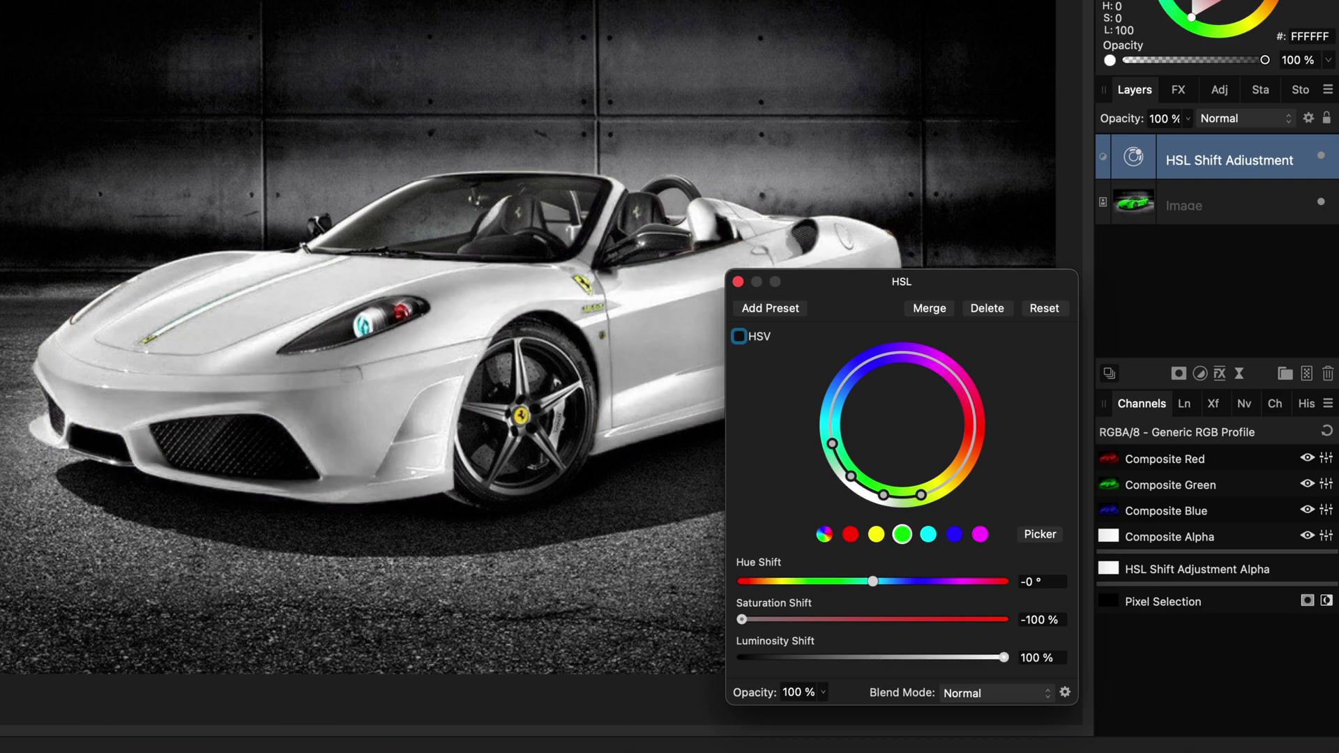
left_click(739, 281)
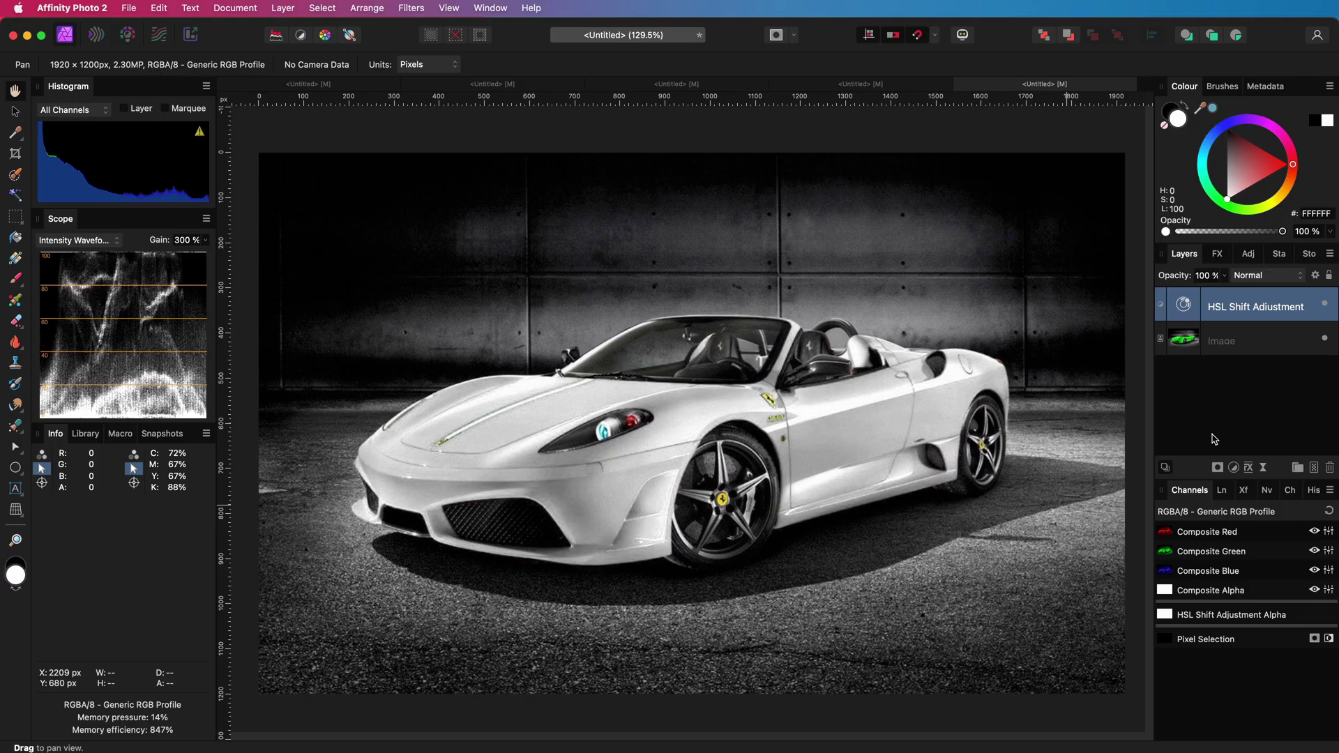
Switch to the green-dress photo and add an HSL adjustment.
left_click(875, 86)
key("v")
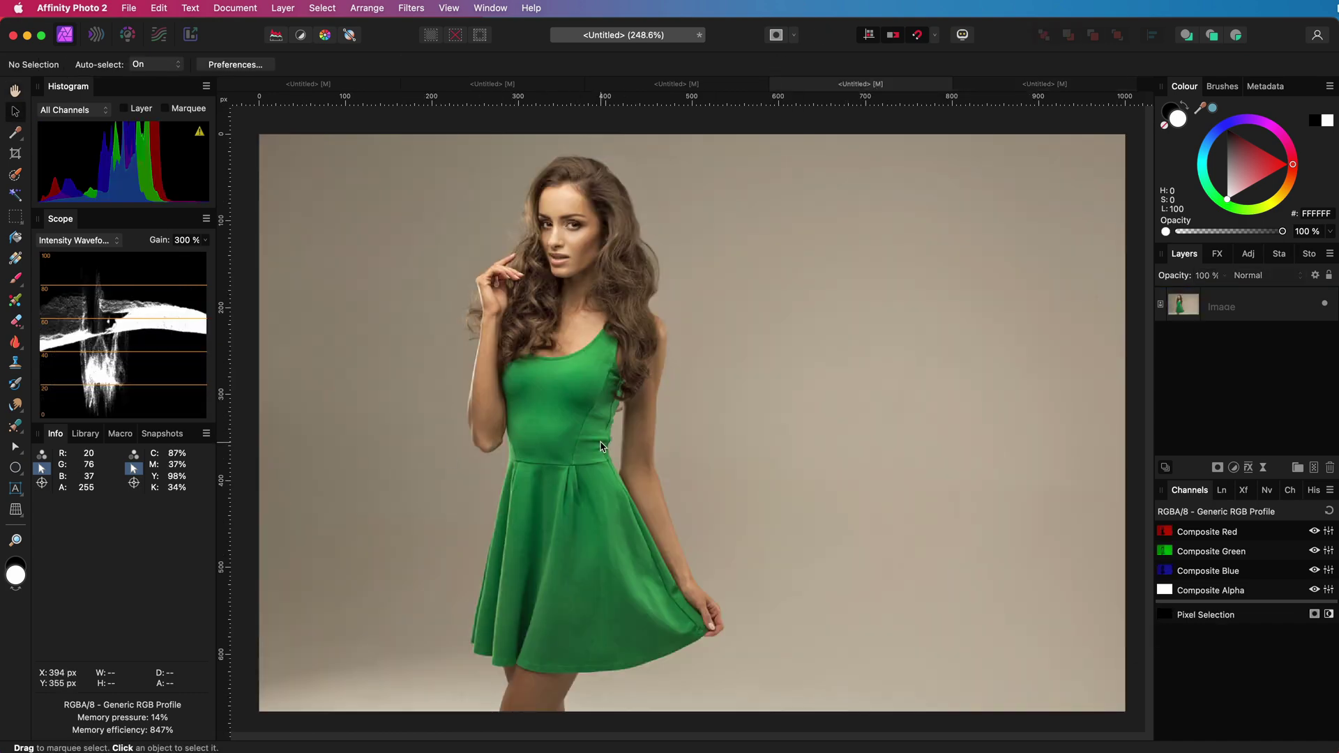
left_click(1235, 470)
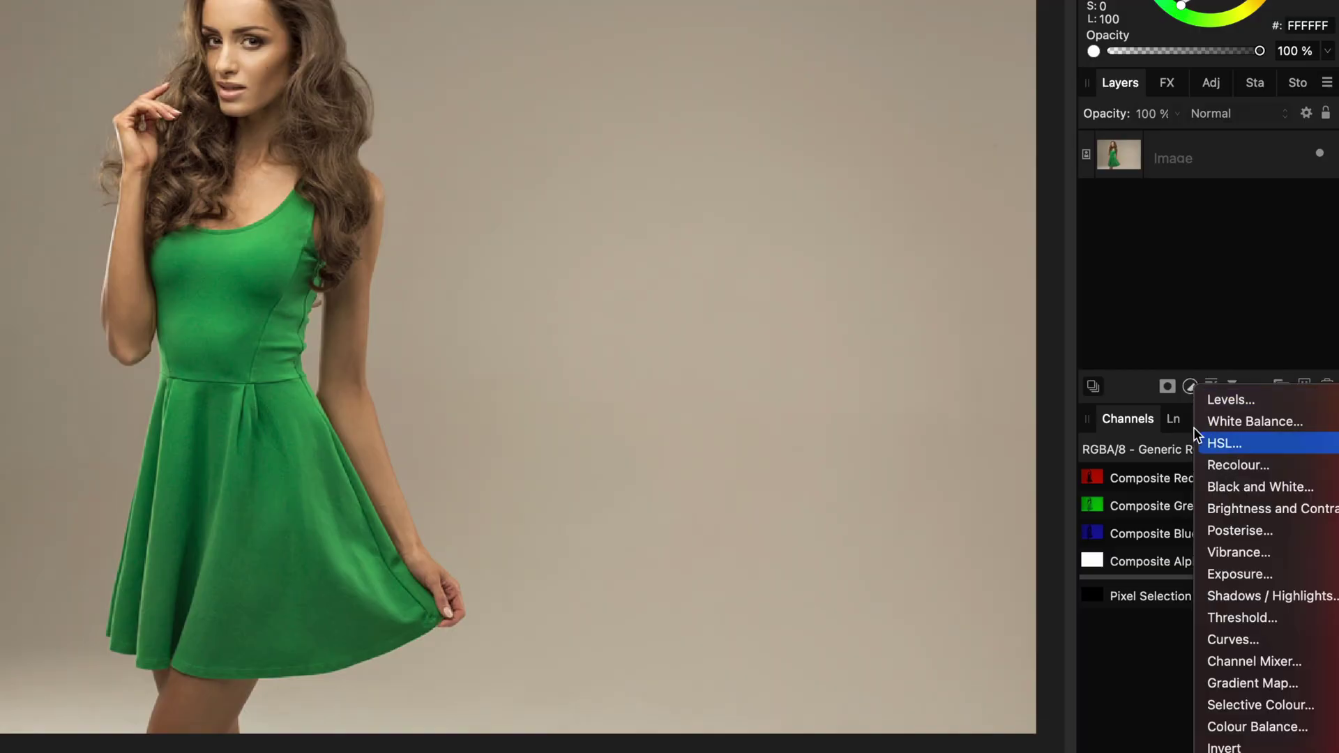
left_click(1202, 442)
Target green hues and set Saturation Shift -100% and Luminosity Shift 100%.
left_click(871, 559)
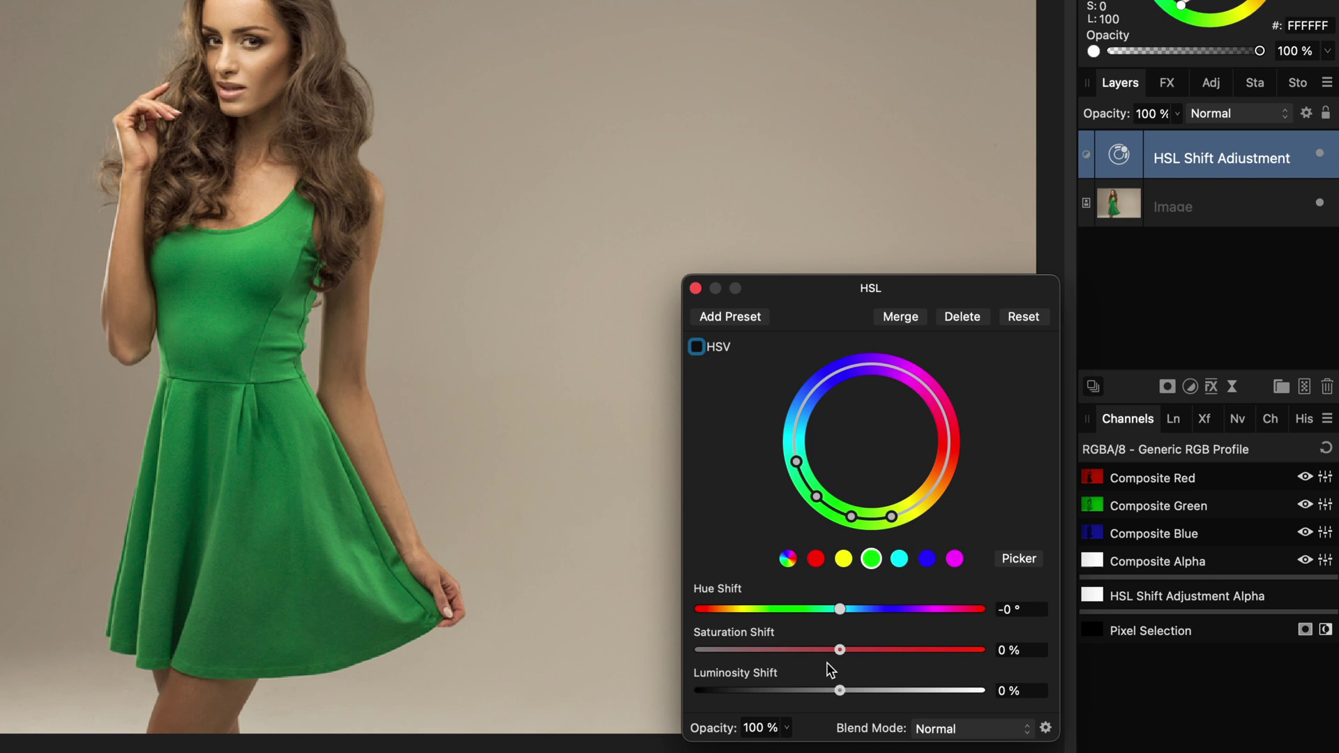
left_click_drag(837, 650, 665, 651)
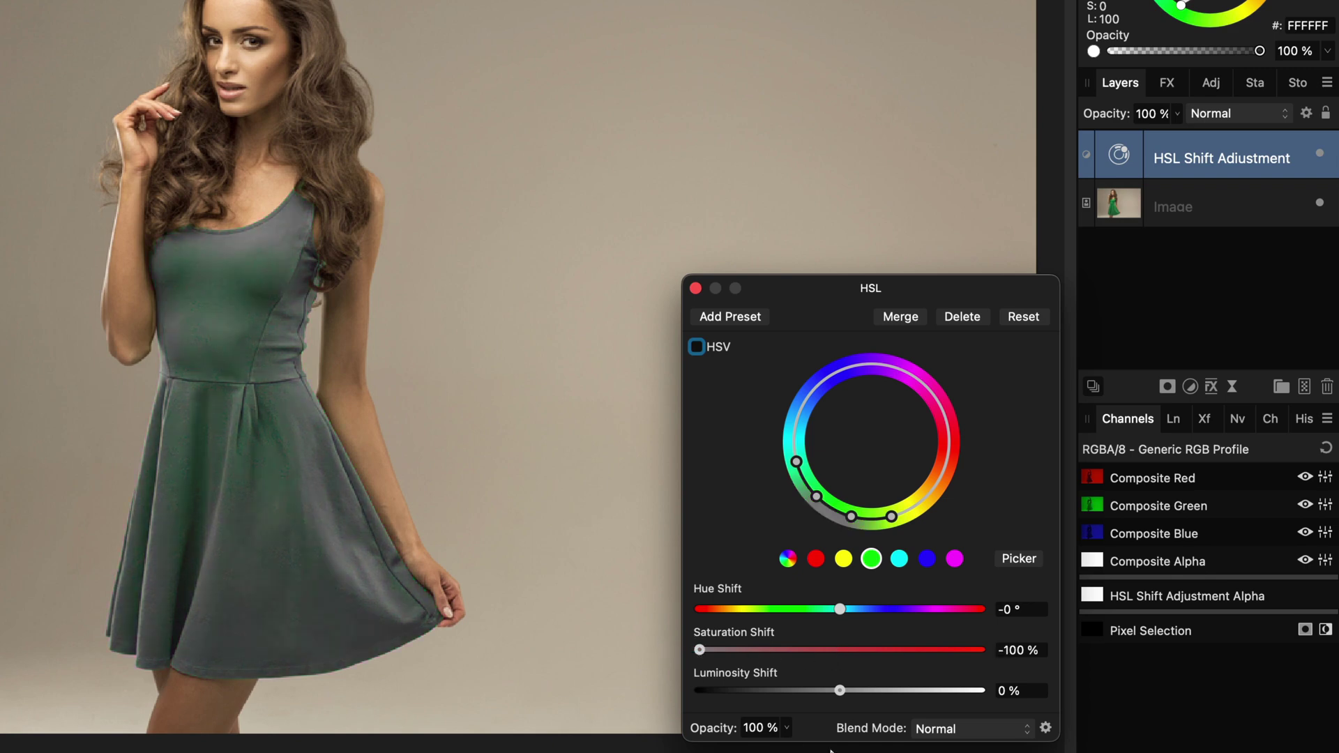
left_click_drag(839, 689, 1157, 694)
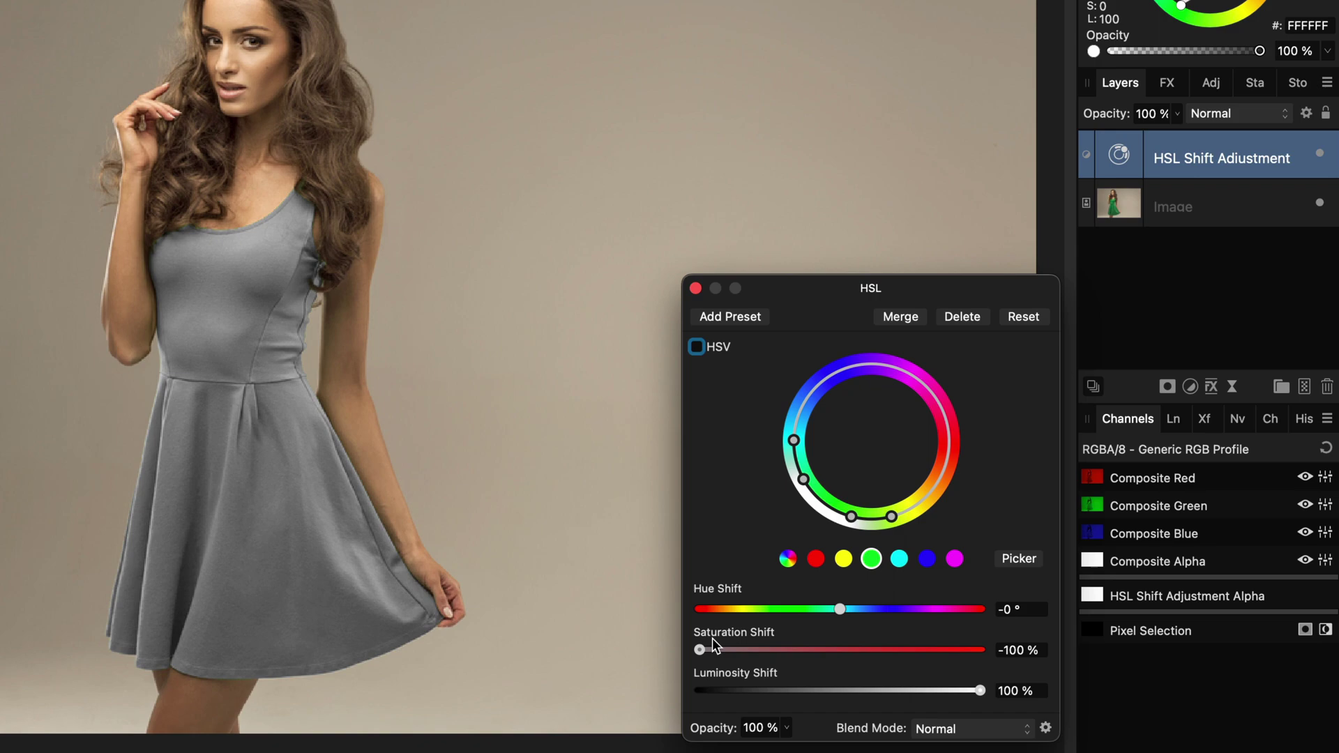
Close the HSL settings and delete the HSL Shift Adjustment layer, adding no mask.
left_click(695, 290)
left_click(1326, 387)
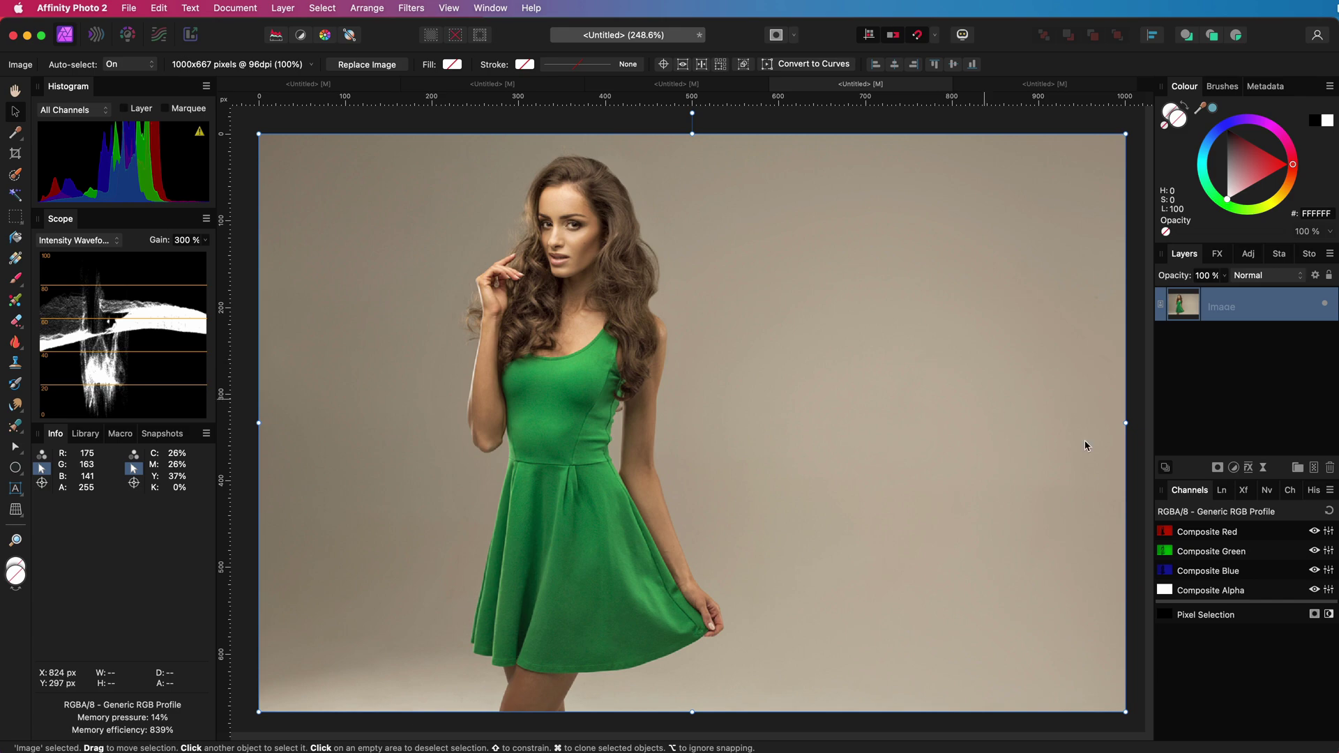
left_click(1218, 468)
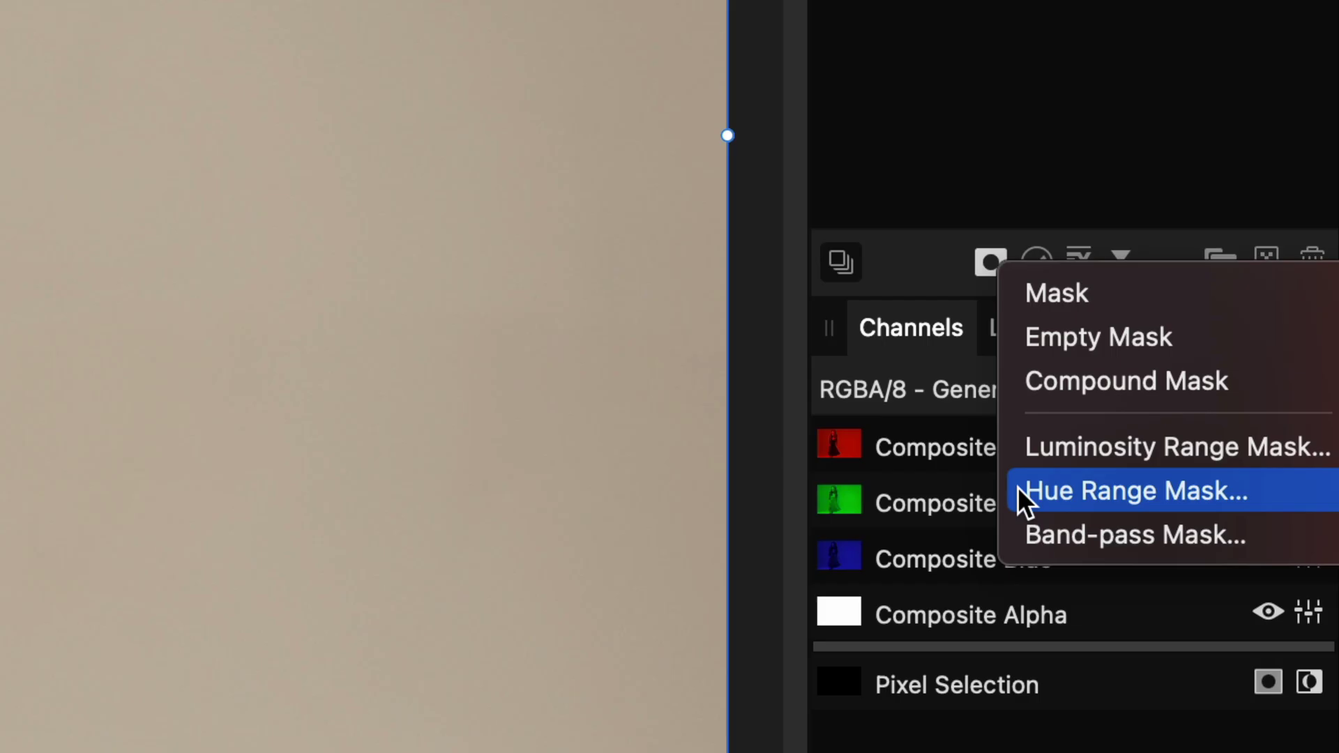
left_click(990, 262)
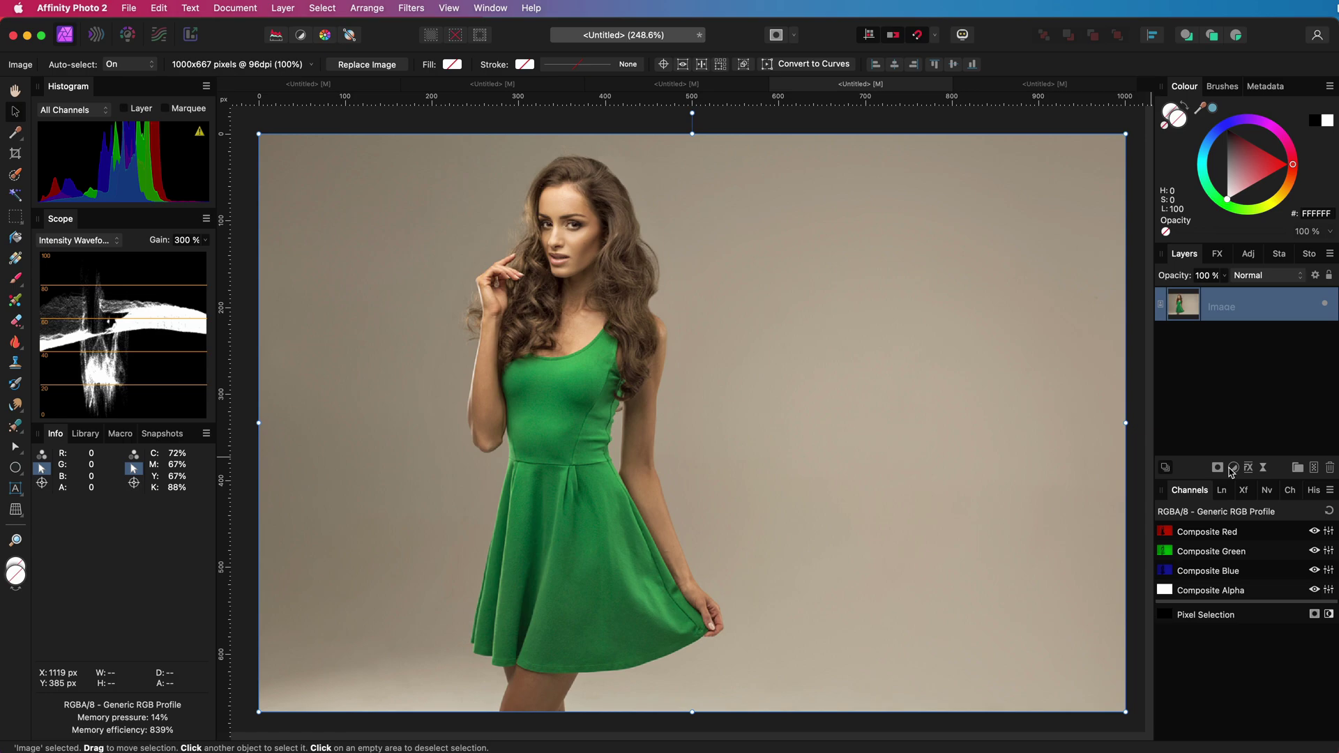
Add a Black & White adjustment with Green raised to 246%.
left_click(1232, 467)
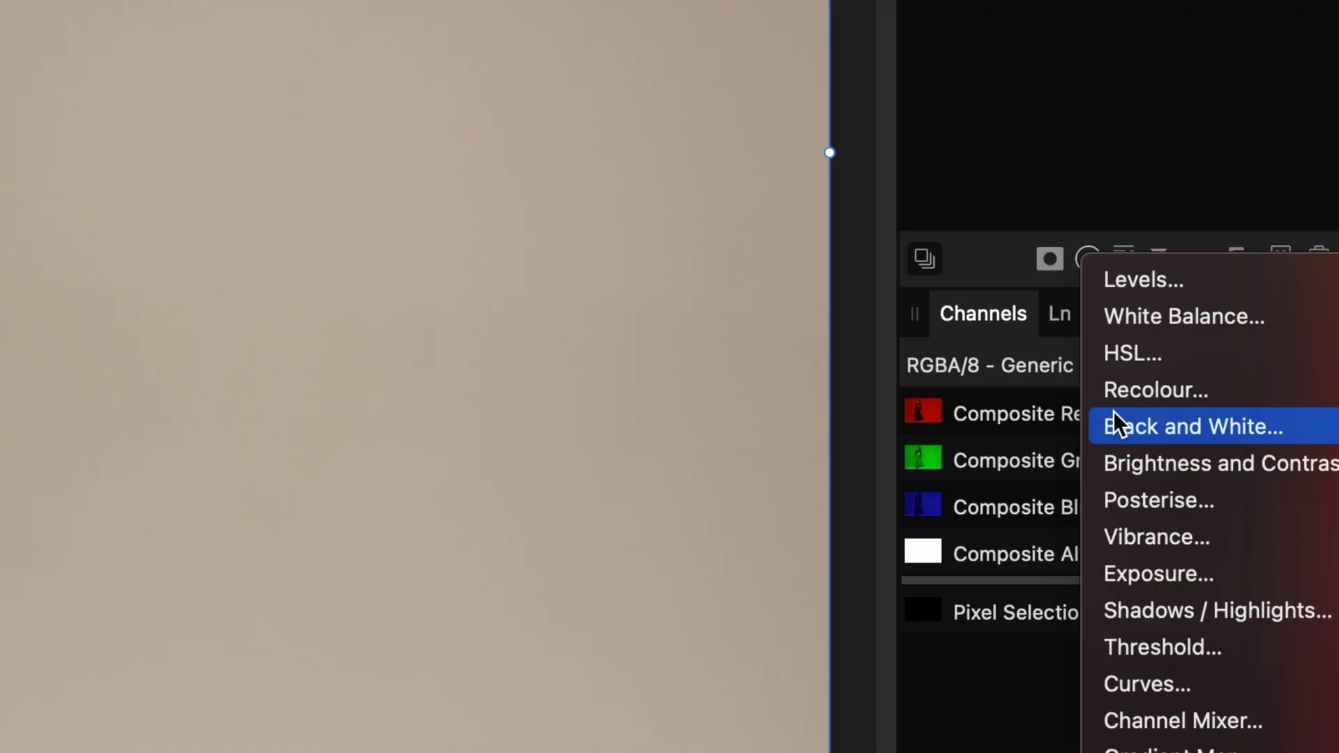
left_click(1114, 417)
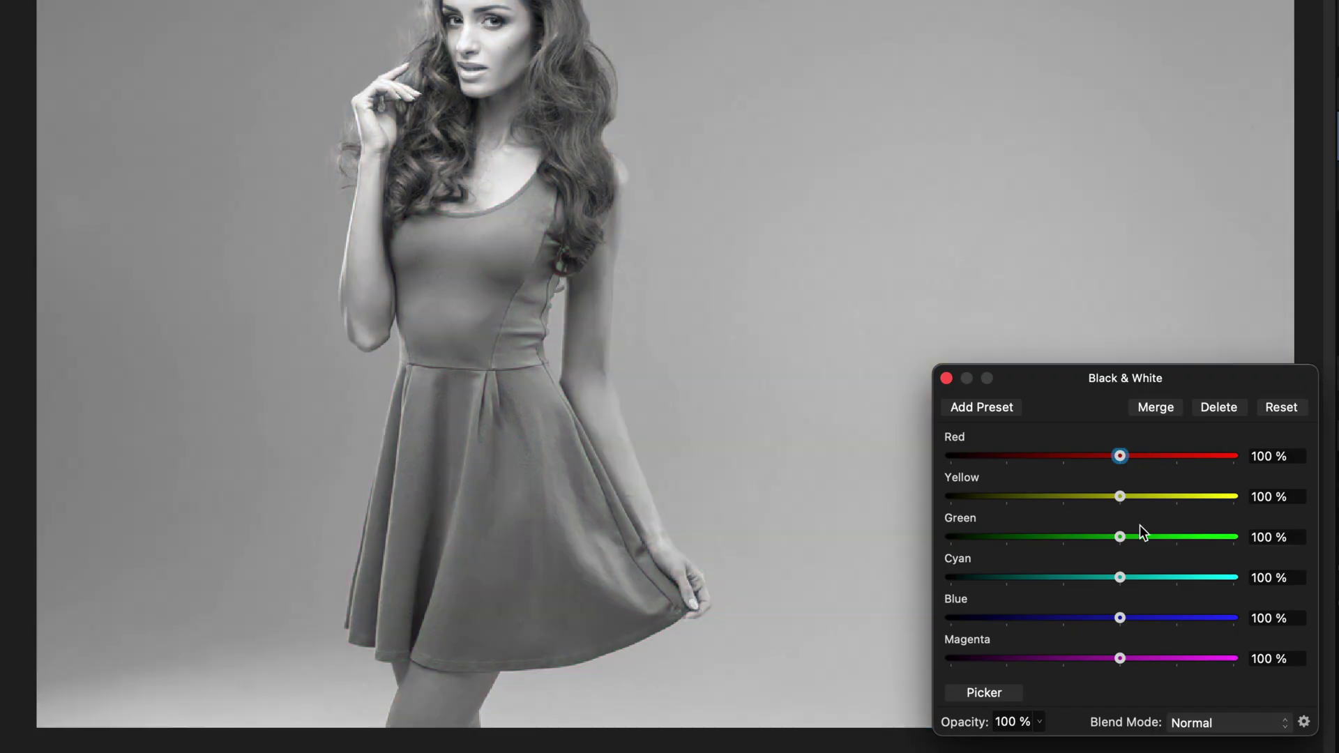
left_click_drag(1120, 537, 1202, 537)
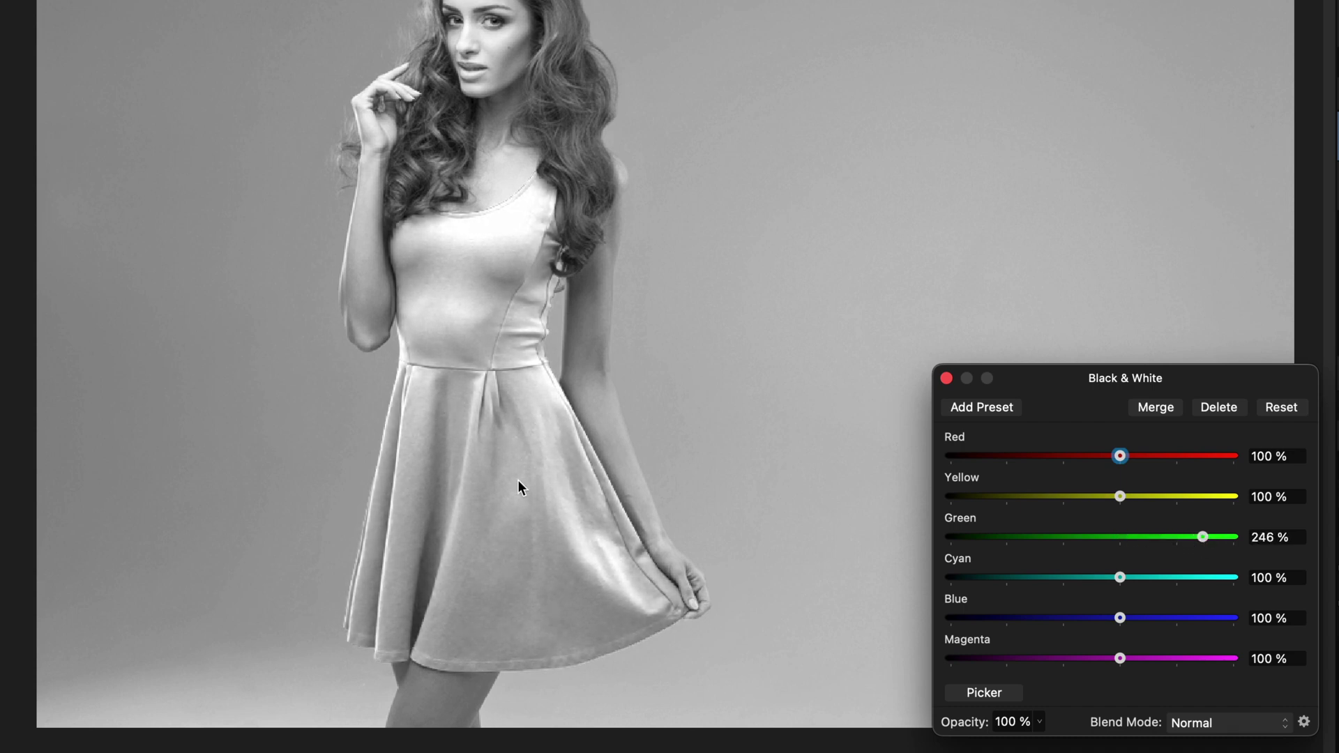
left_click(947, 378)
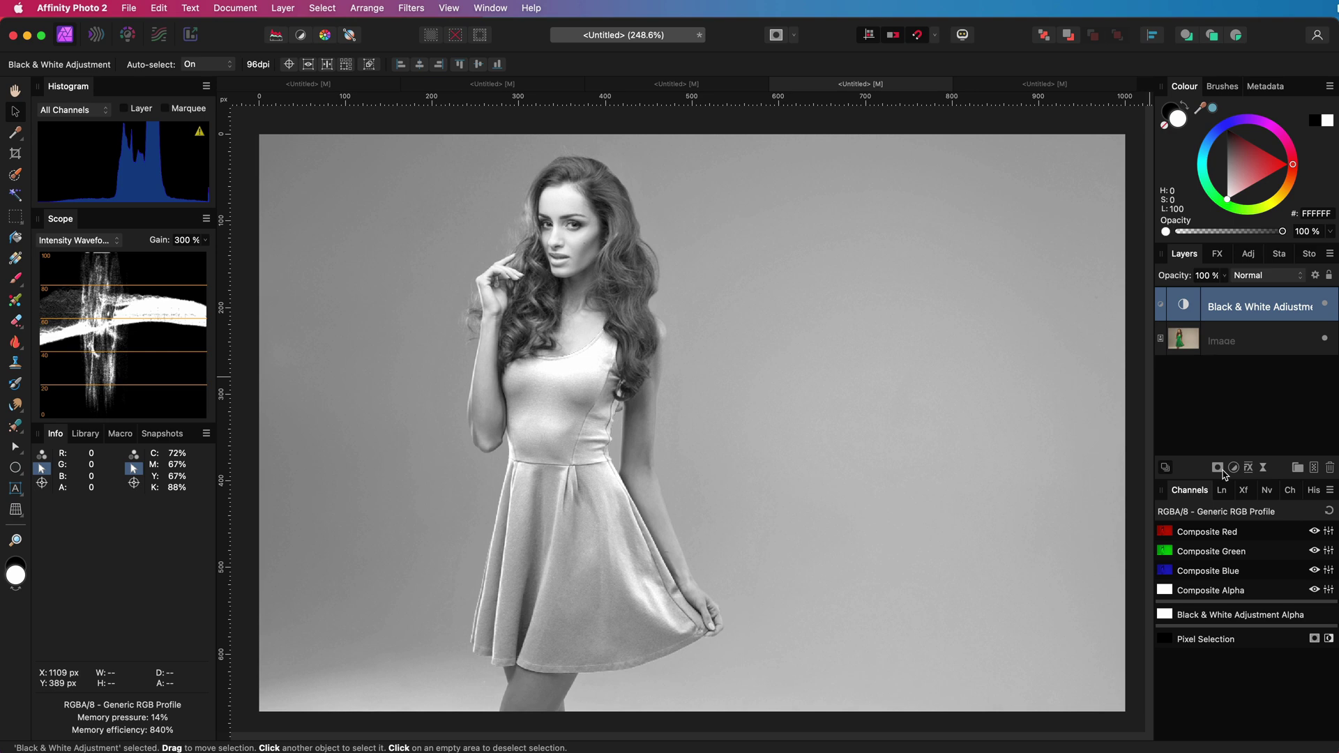
left_click(1219, 469)
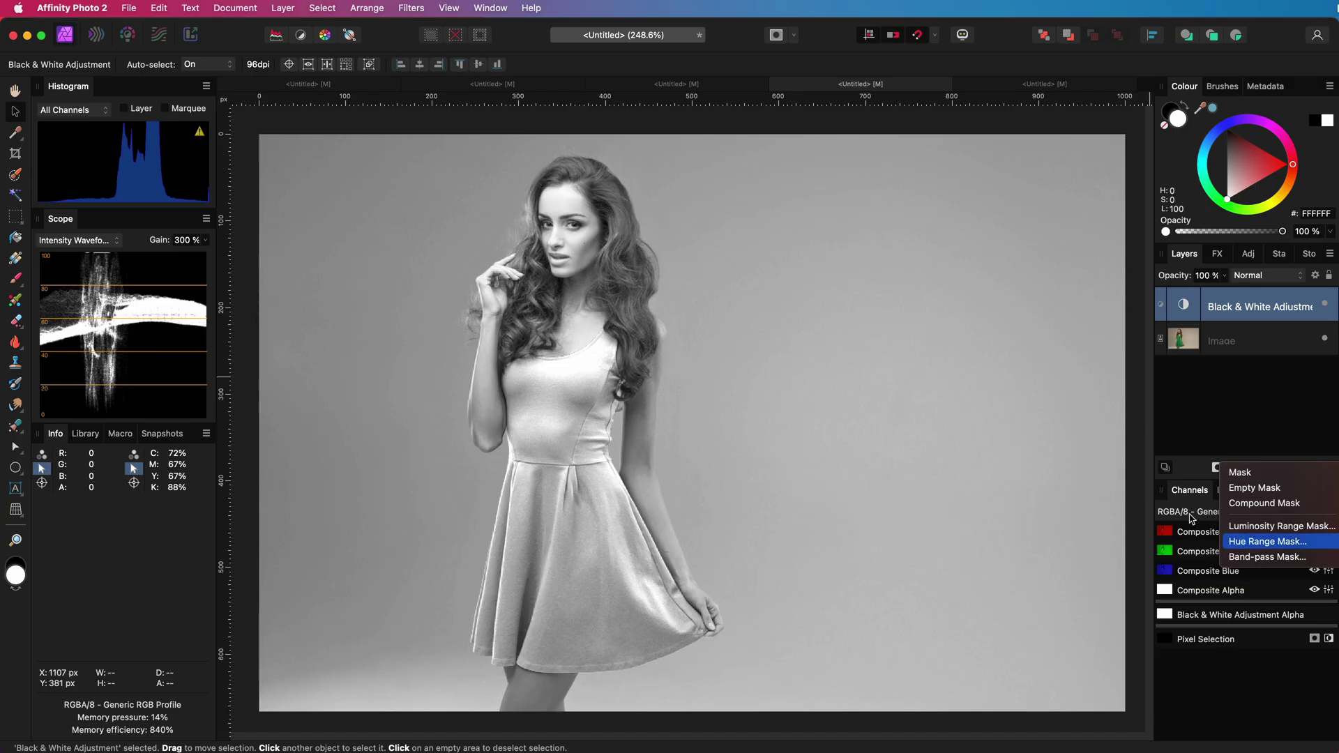
Add a Hue Range Mask restricted to the dress's green hues with slightly softened edges.
left_click(1169, 492)
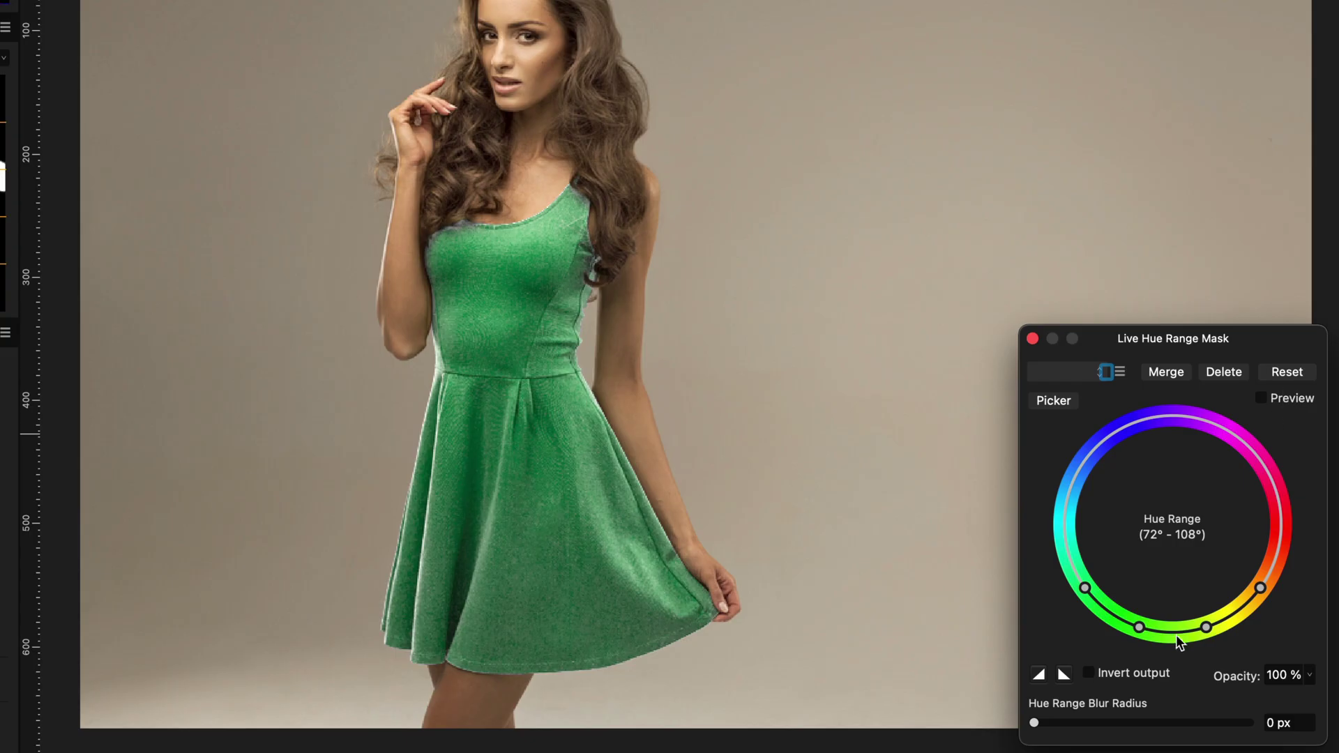
left_click_drag(1178, 641, 1128, 580)
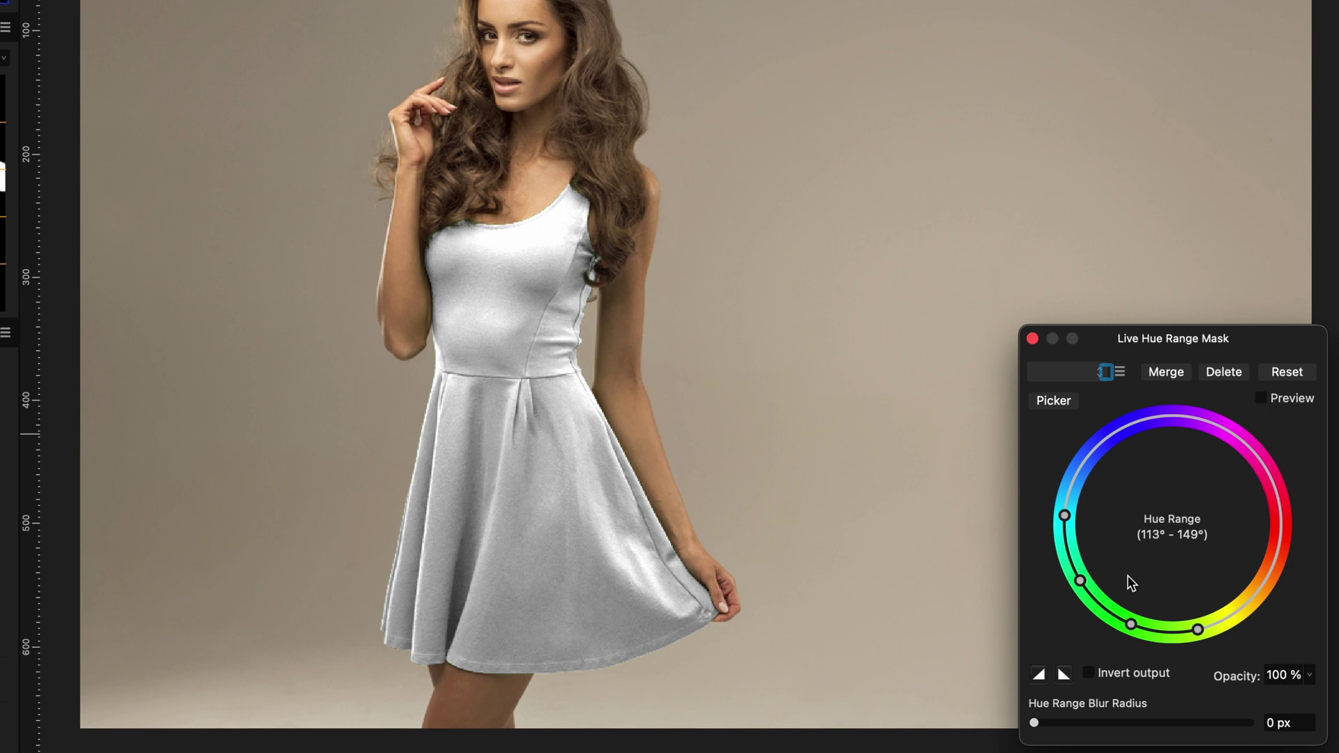
left_click_drag(1035, 722, 1051, 721)
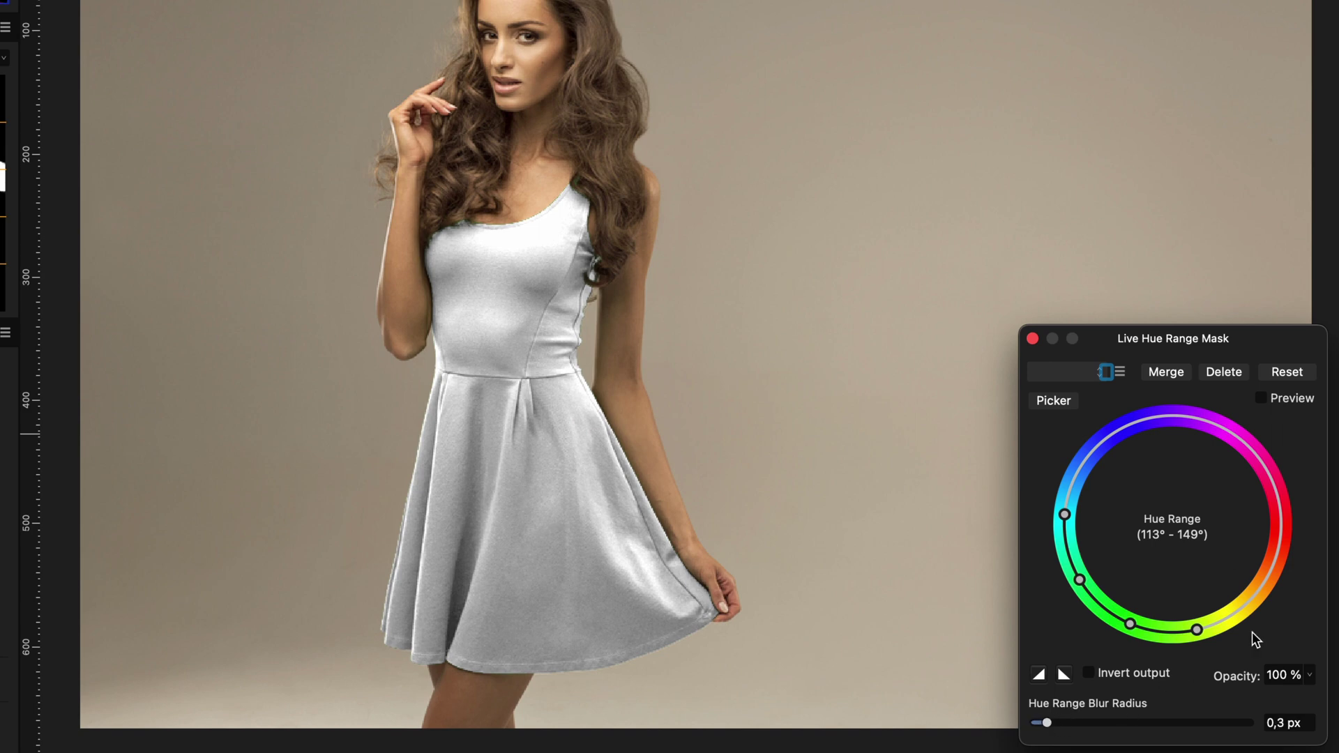
left_click(1033, 339)
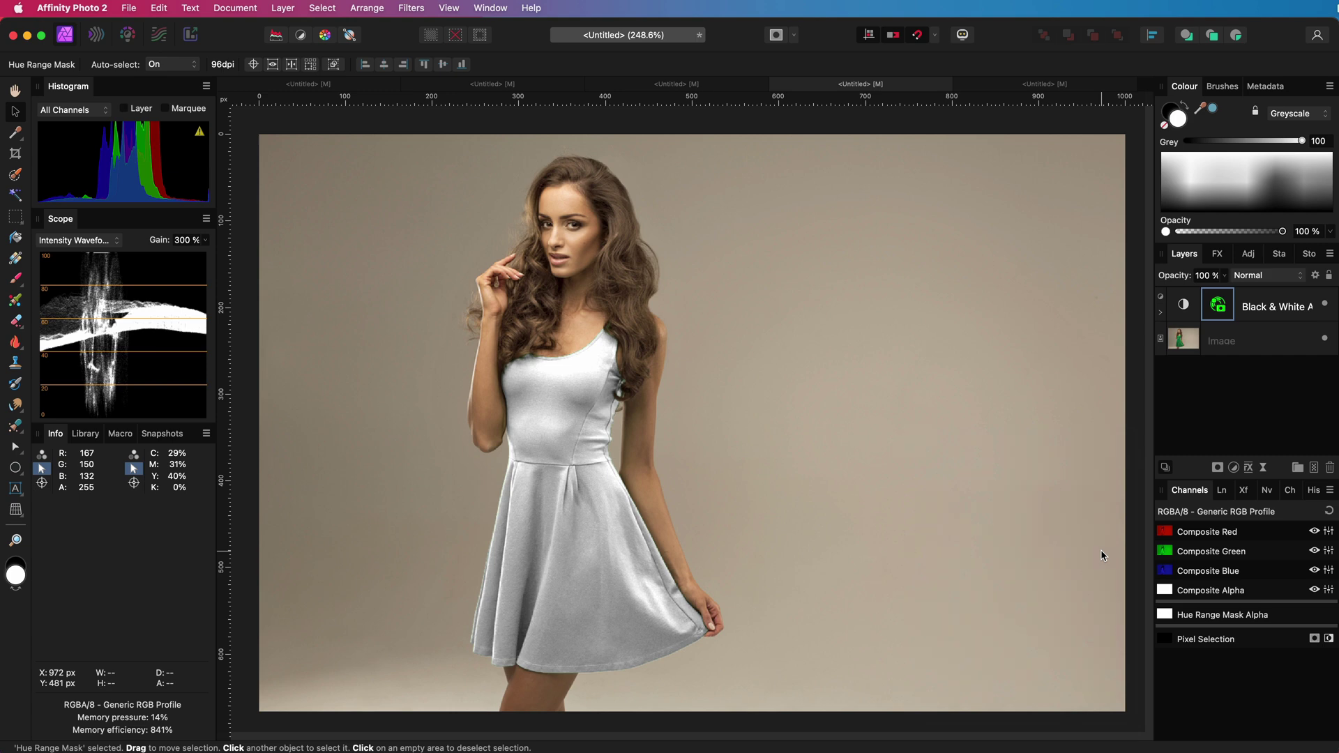
Raise the Black & White adjustment's Green value to 270%.
double_click(1183, 304)
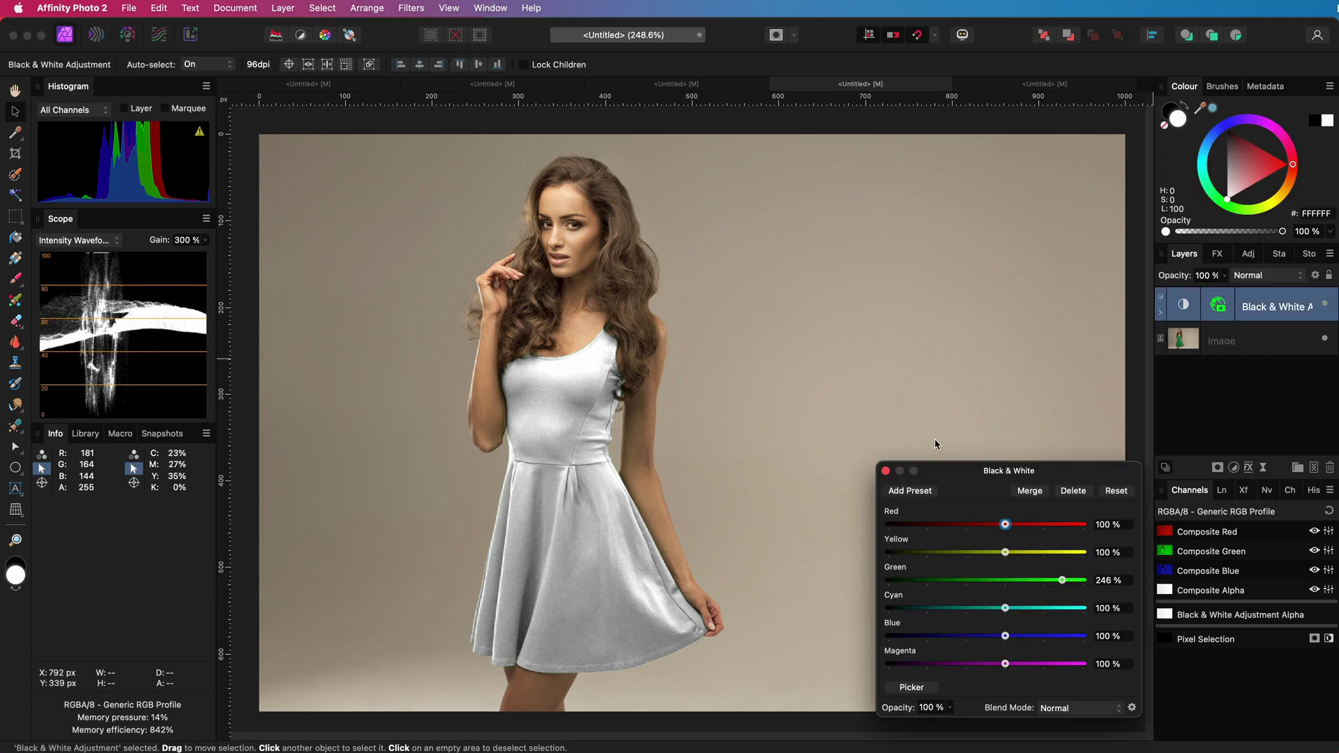
mouse_move(1061, 580)
left_mouse_down()
mouse_move(1044, 581)
mouse_move(1085, 581)
mouse_move(1071, 582)
left_mouse_up()
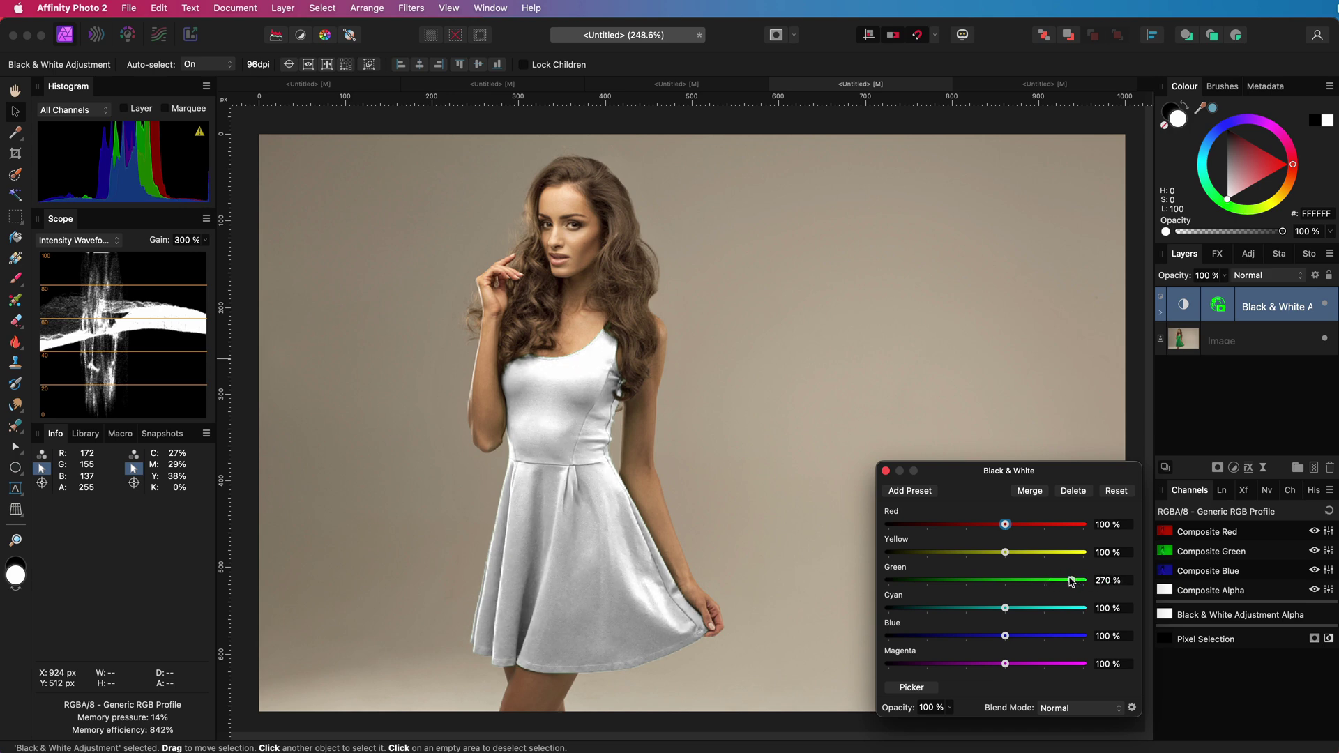
left_click(886, 470)
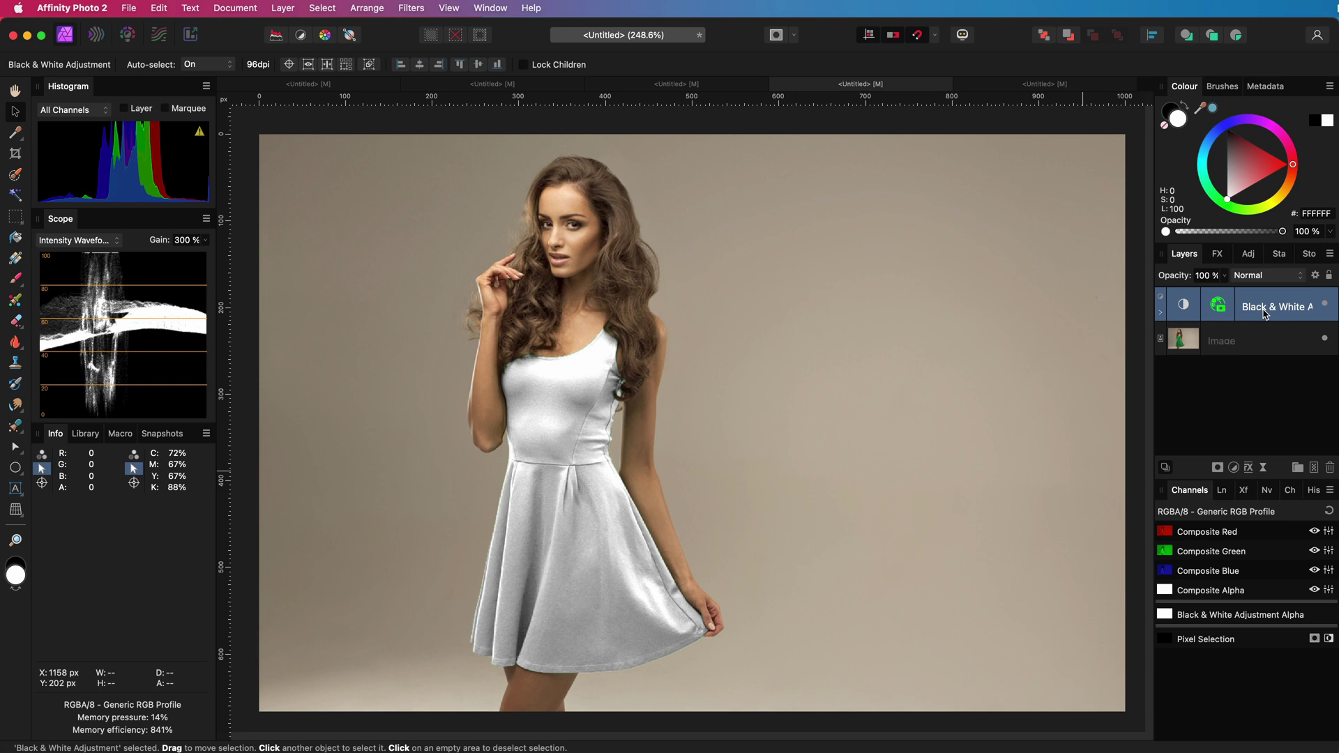
Copy the Black & White adjustment layer and paste it into the car document.
key("super+c")
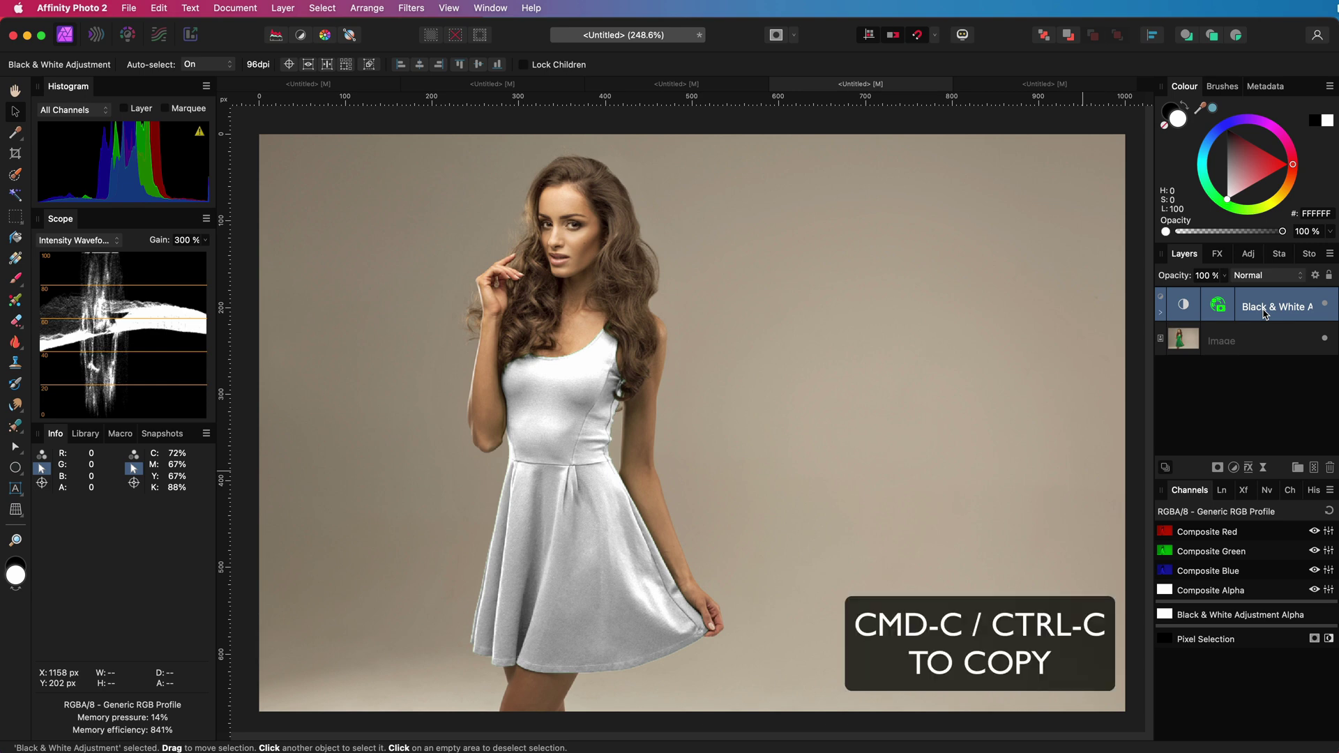
key("ctrl+Tab")
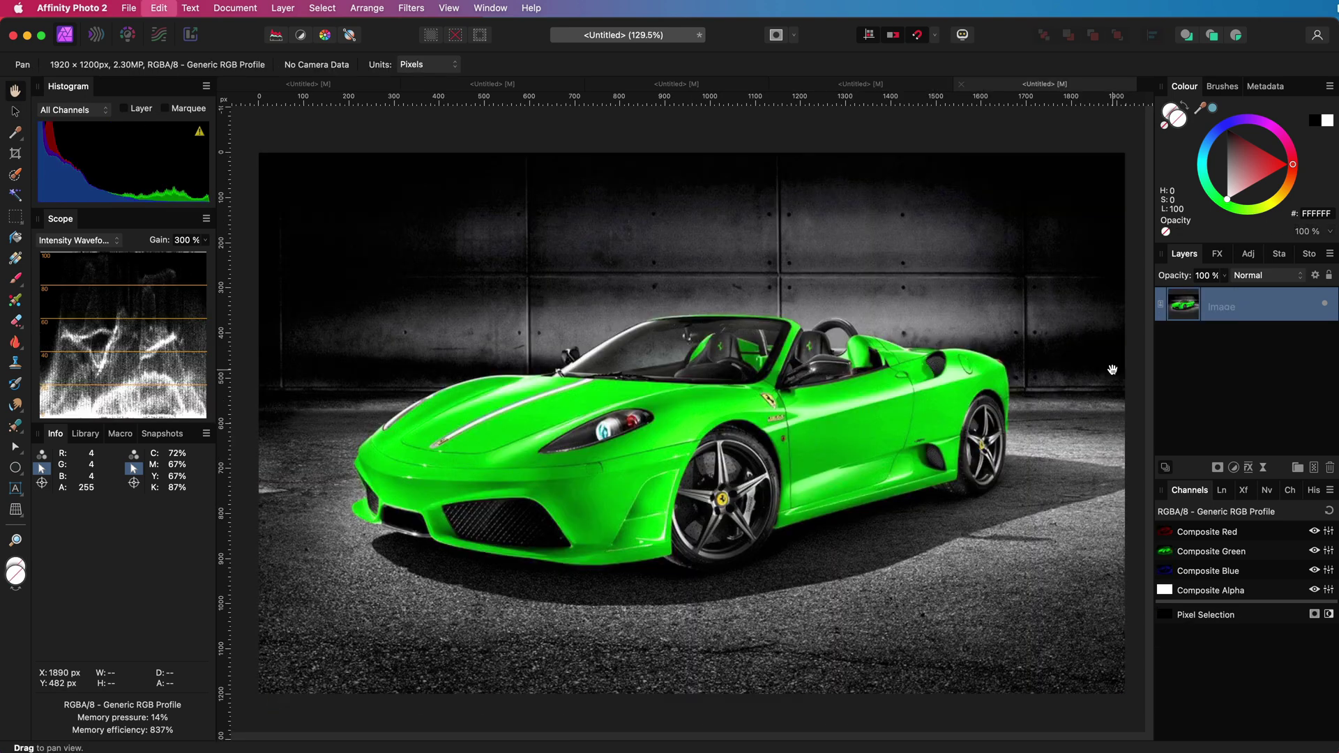
key("super+v")
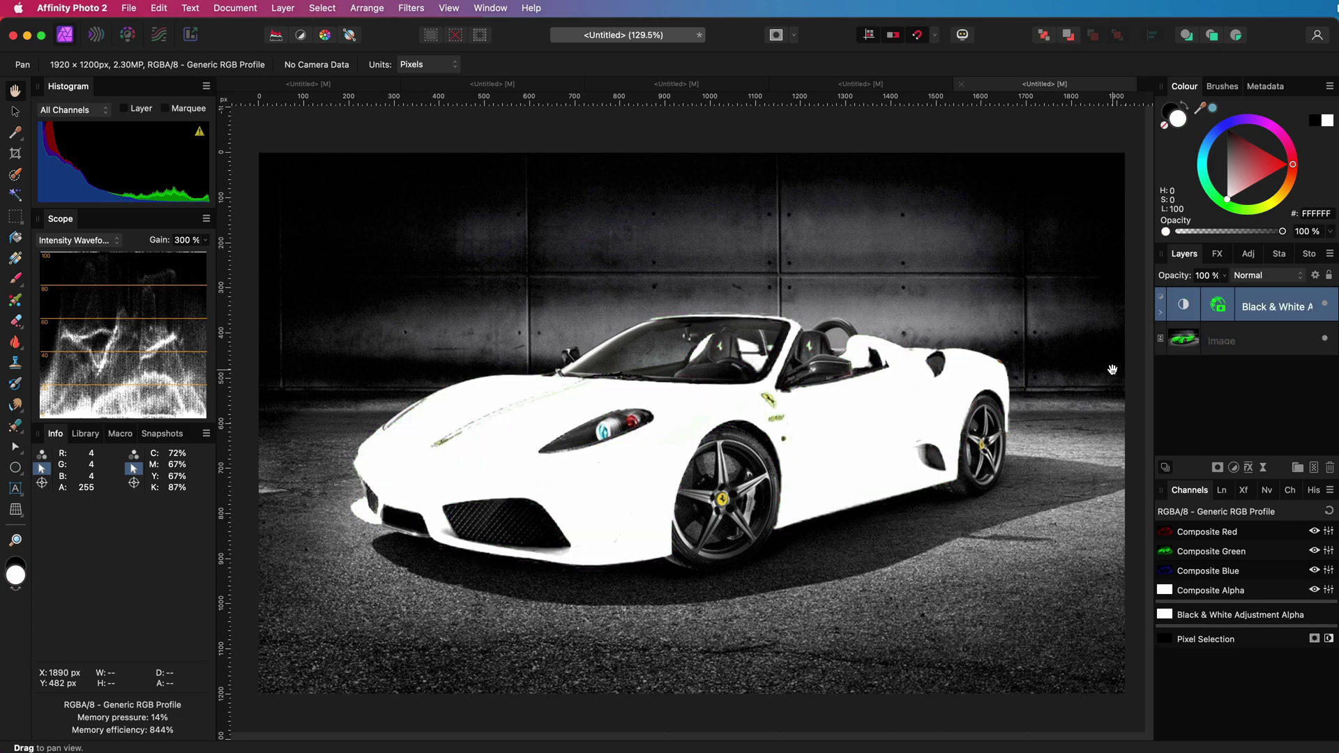
Lower the pasted adjustment's Green value to 78% on the car.
double_click(1195, 311)
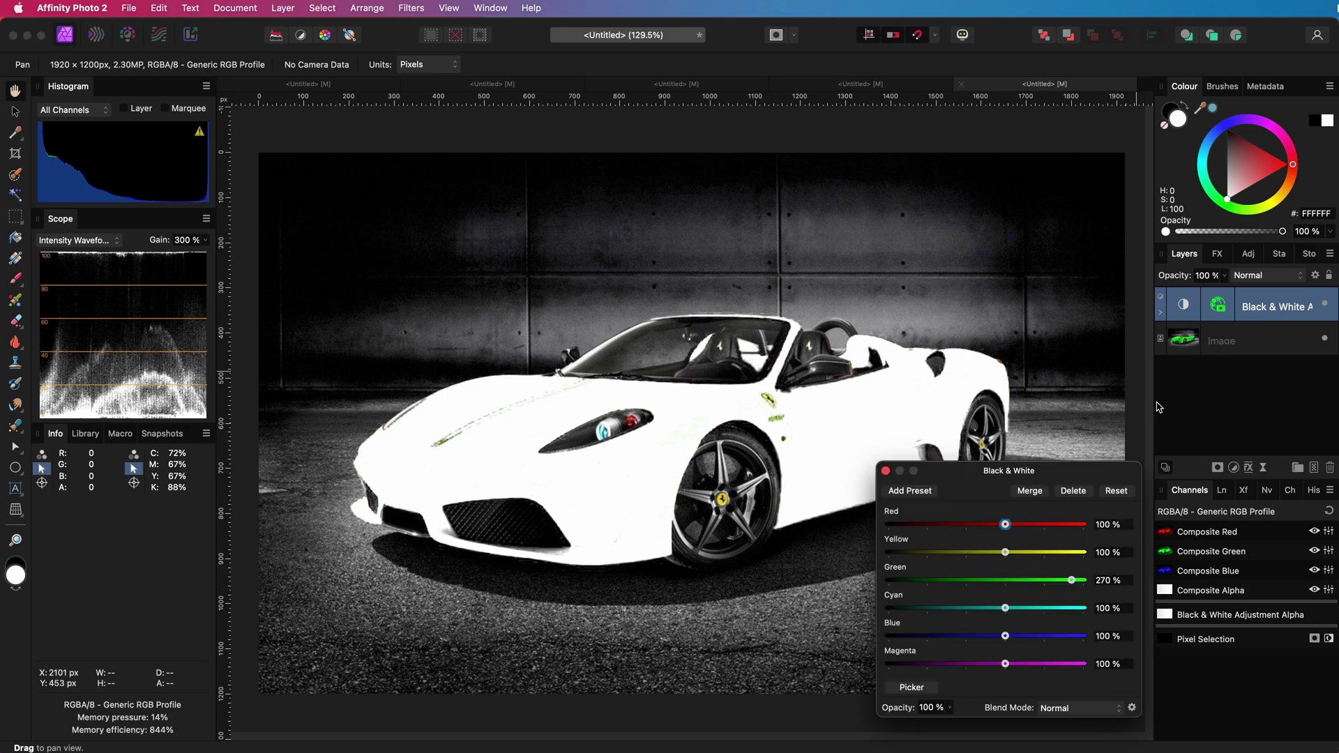
left_click_drag(1072, 581, 1007, 584)
key("v")
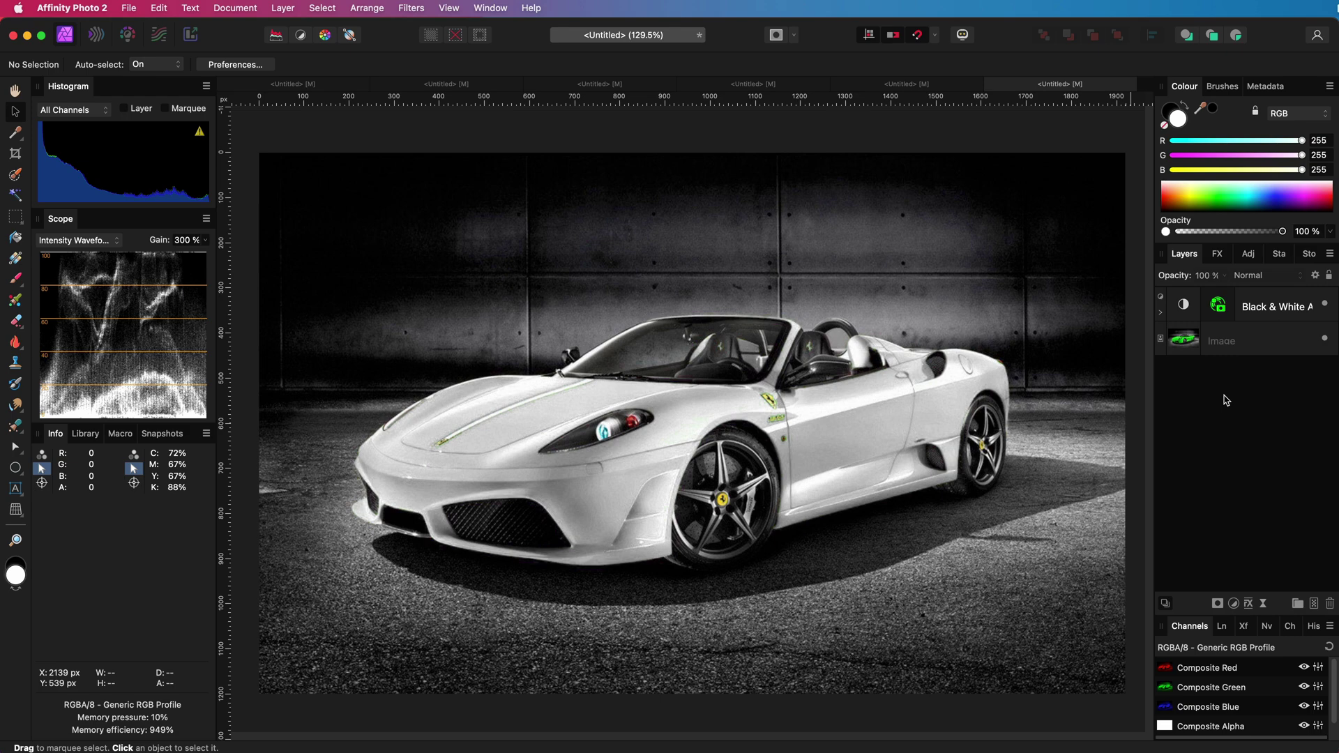
On the portrait, set the Black & White adjustment's blend mode to Multiply.
left_click(943, 88)
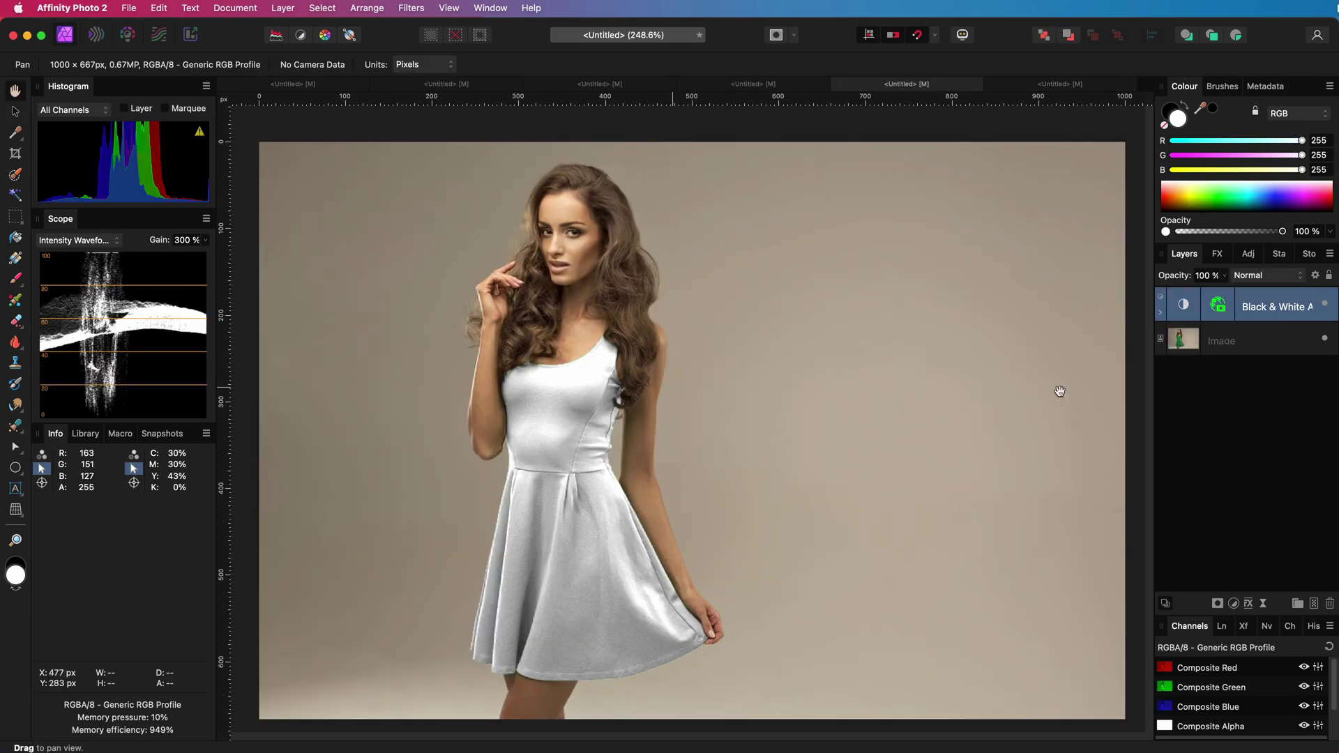
left_click(1264, 275)
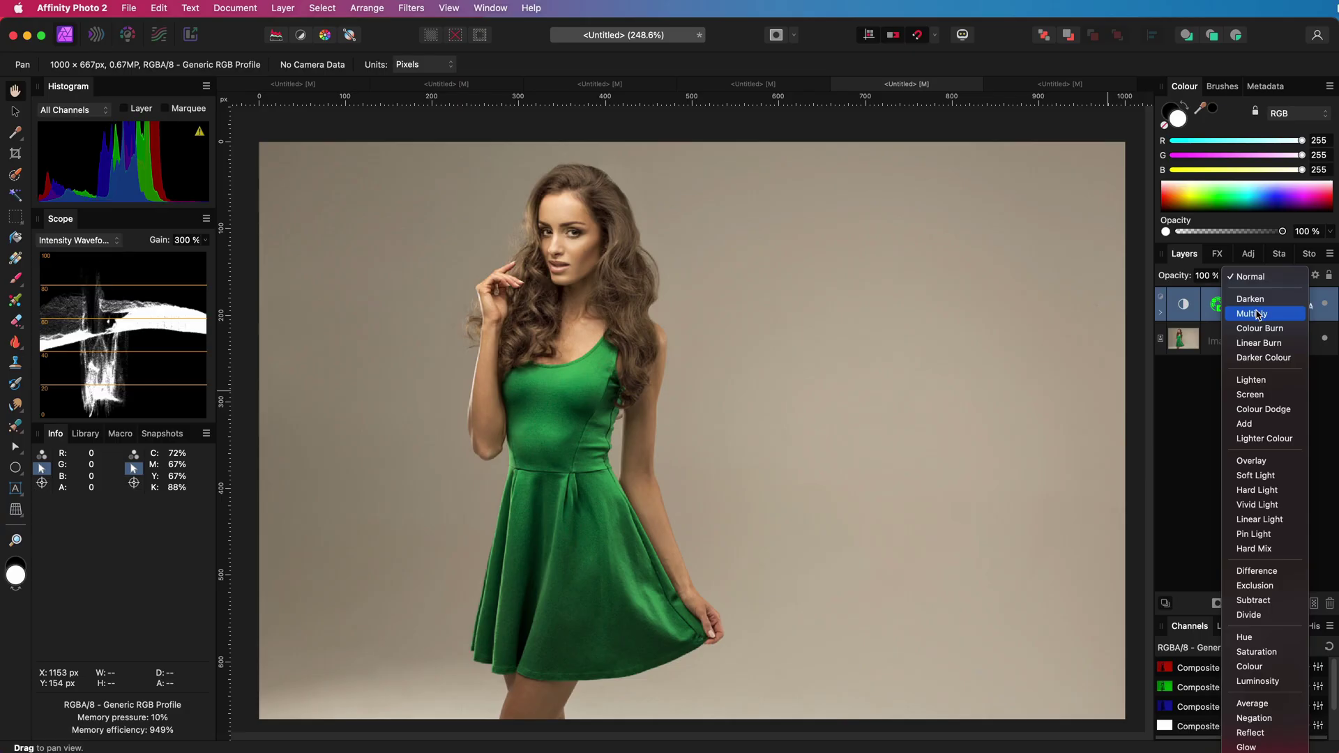
left_click(1257, 314)
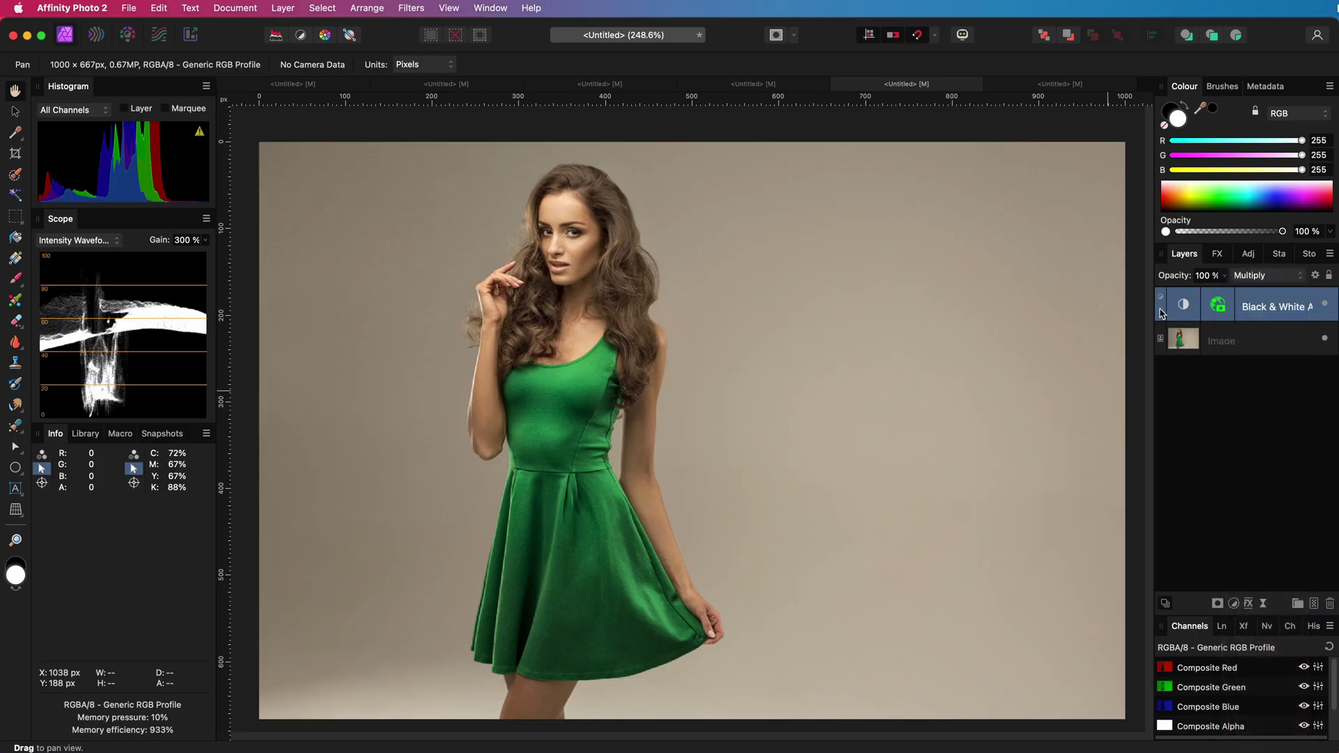
left_click(1161, 313)
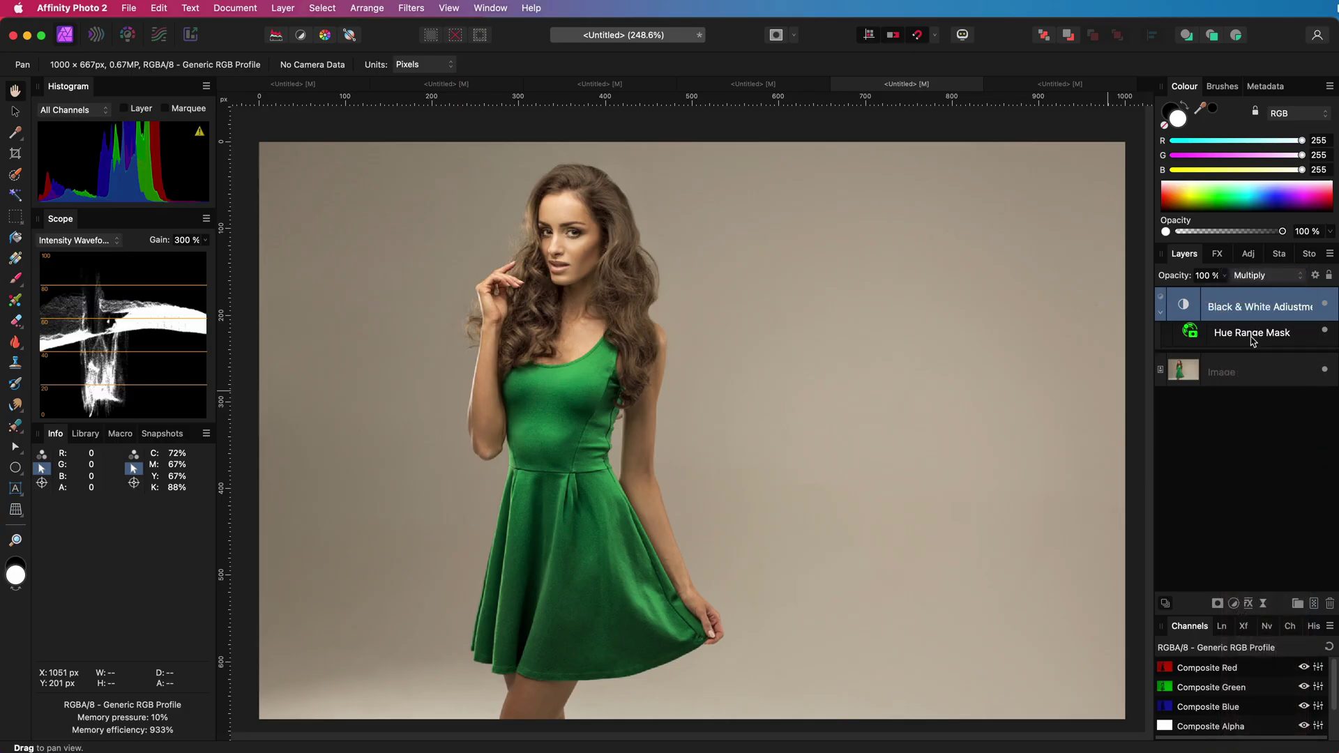
Lower the Green value to deepen the dress, toggling visibility to compare.
left_click(1325, 306)
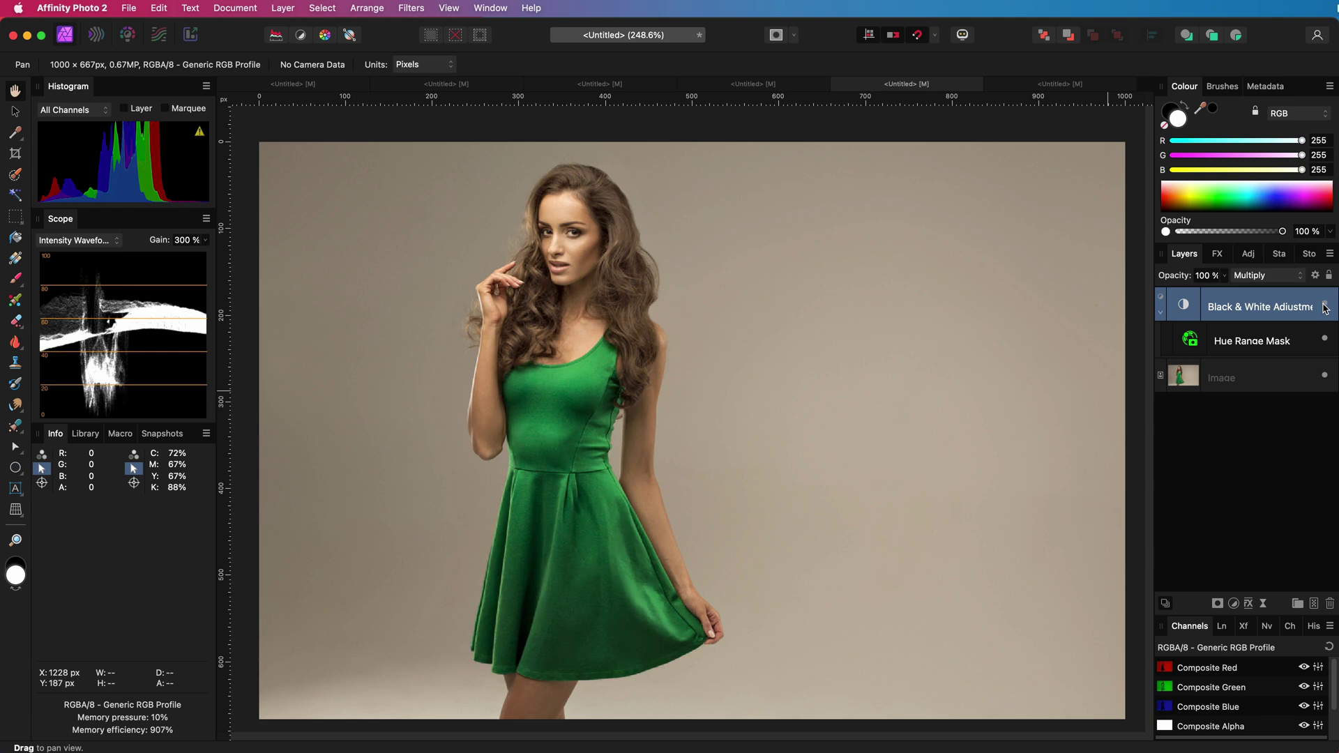
double_click(1183, 304)
left_click_drag(1065, 586, 1020, 595)
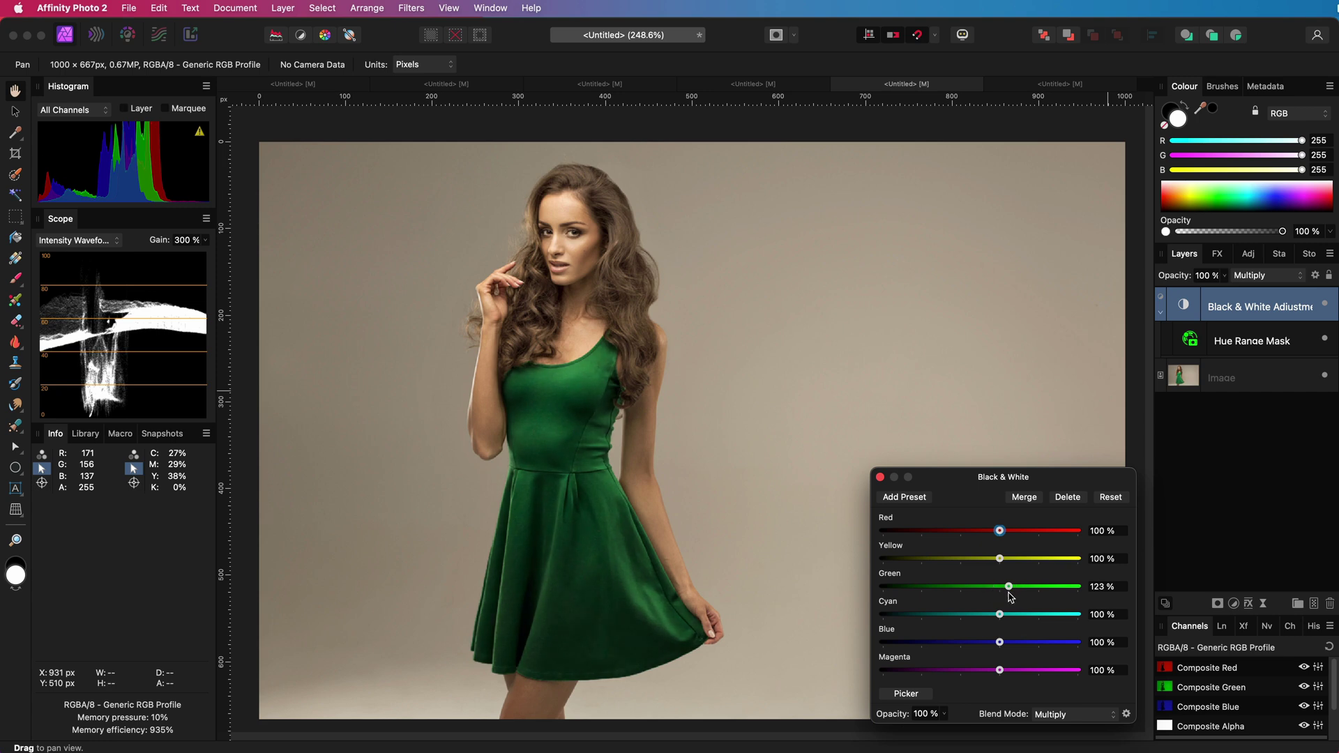
left_click(1324, 306)
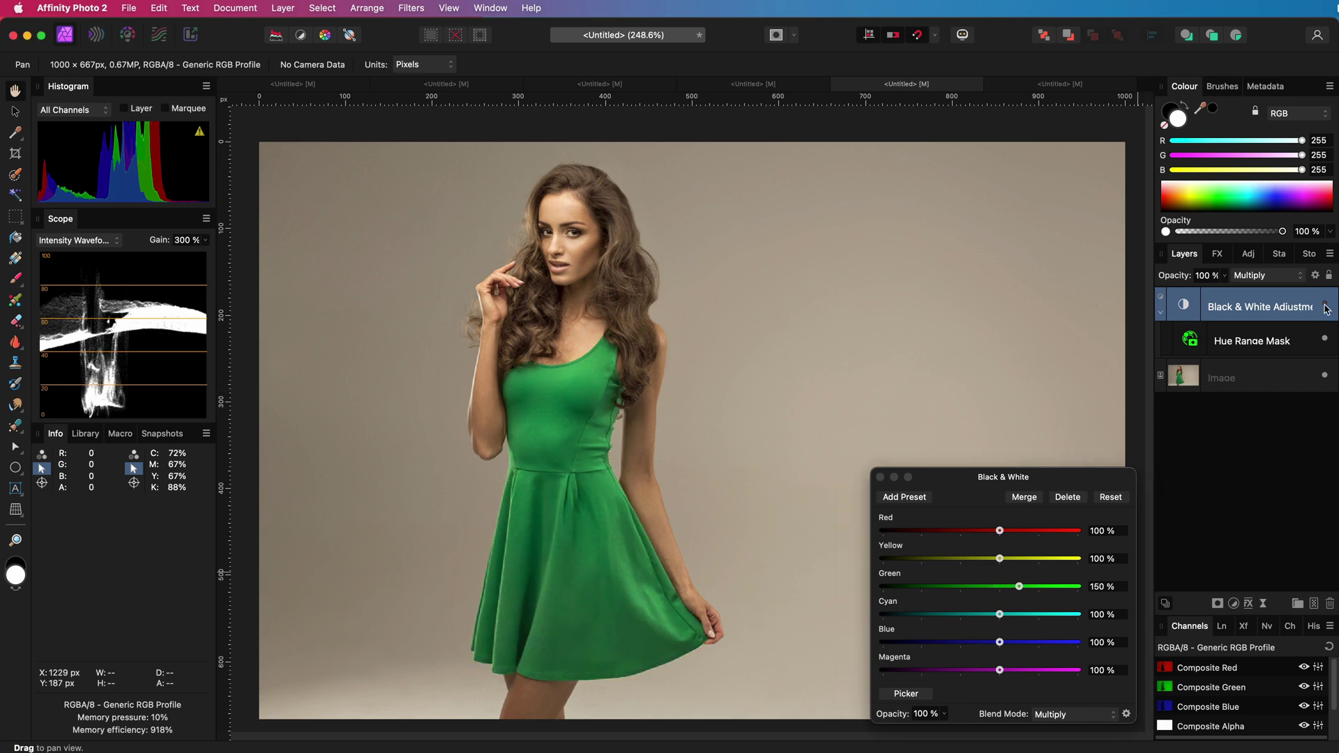
left_click(1325, 307)
On the car photo, set the Black & White Green to 47% and blend it in Multiply.
left_click(880, 477)
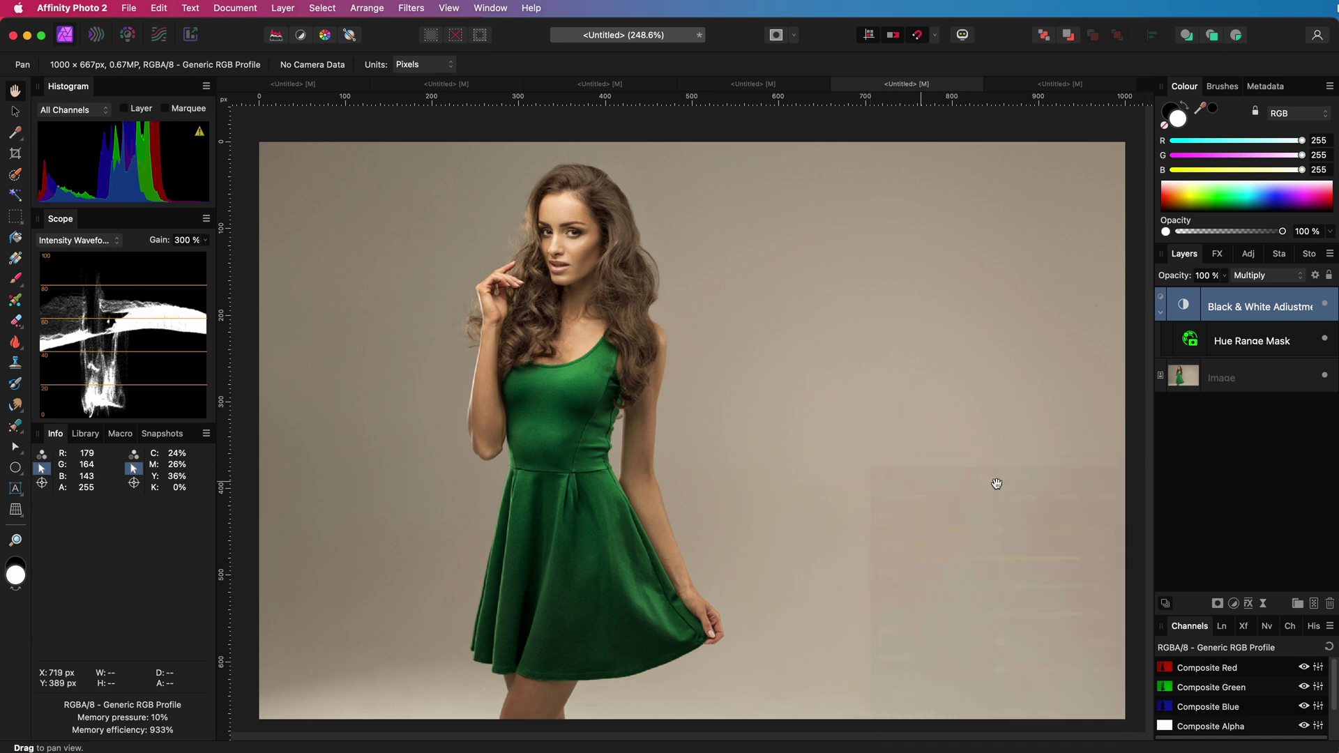
left_click(1076, 85)
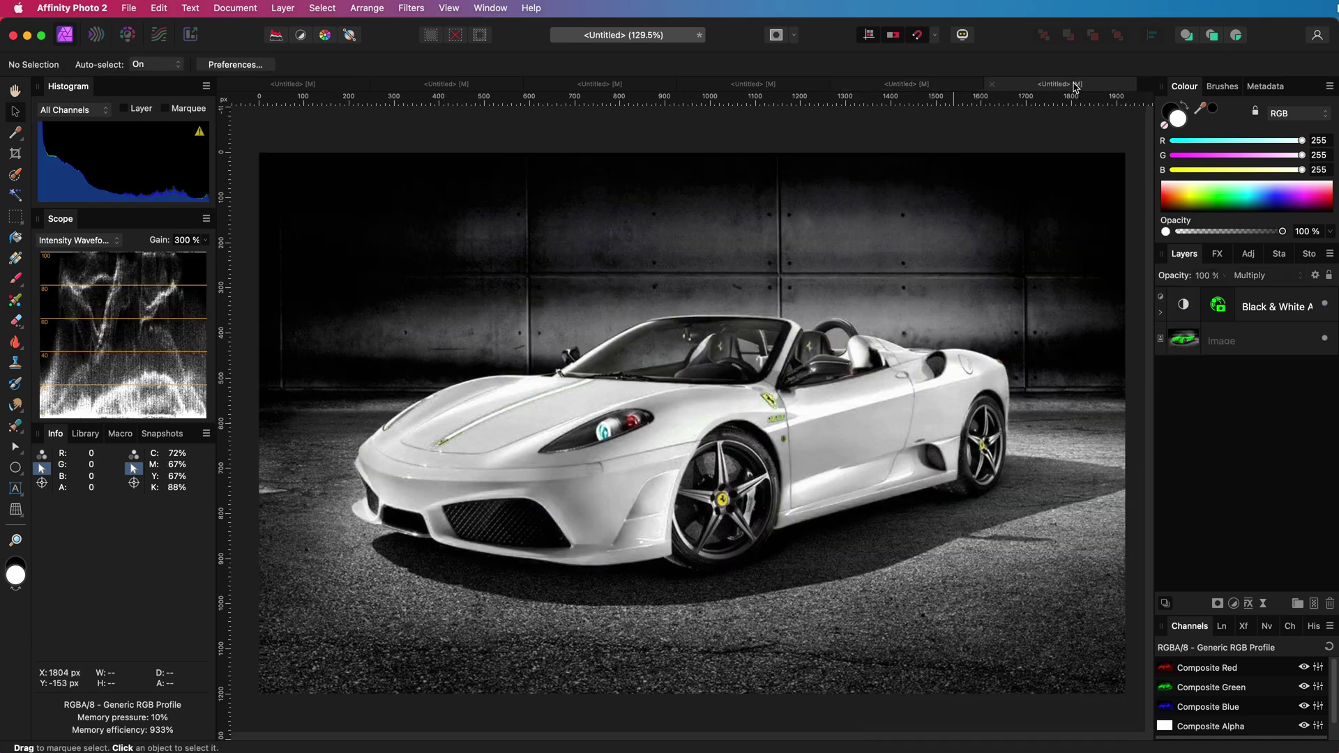
left_click(1184, 304)
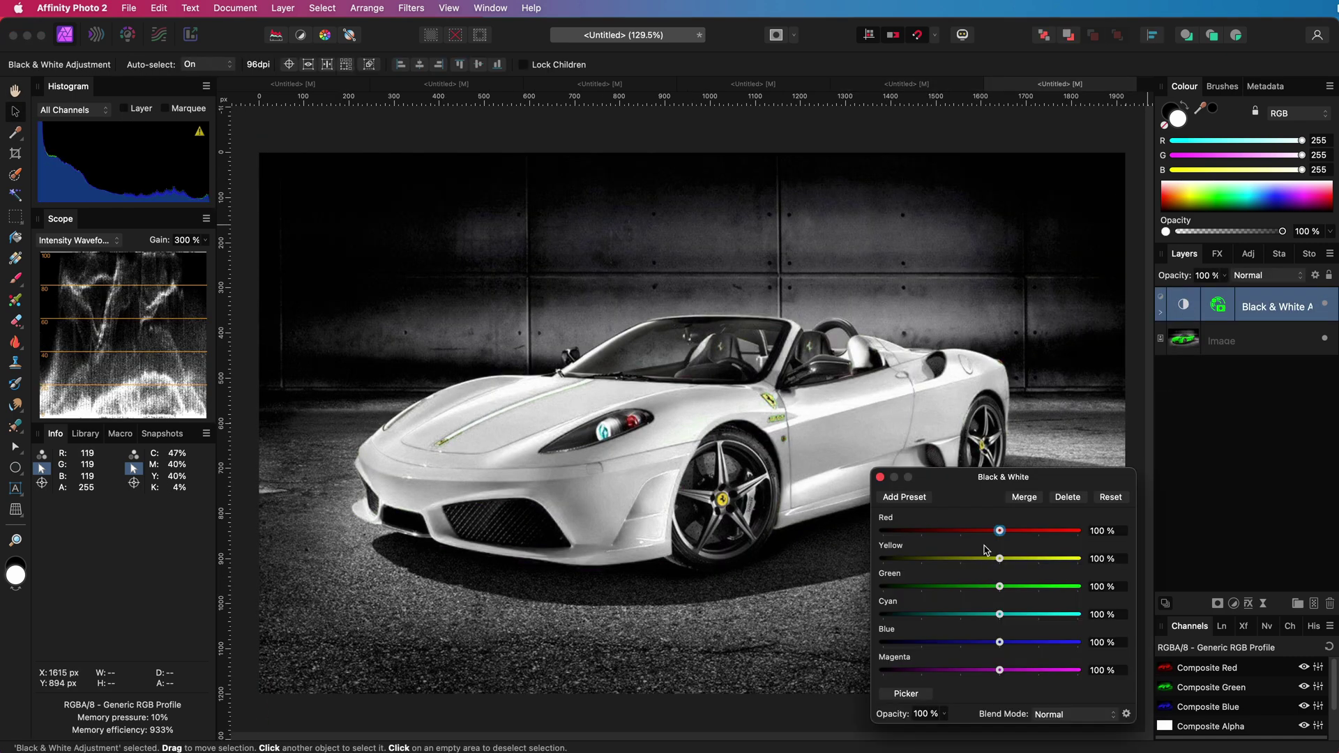
left_click_drag(1000, 586, 978, 590)
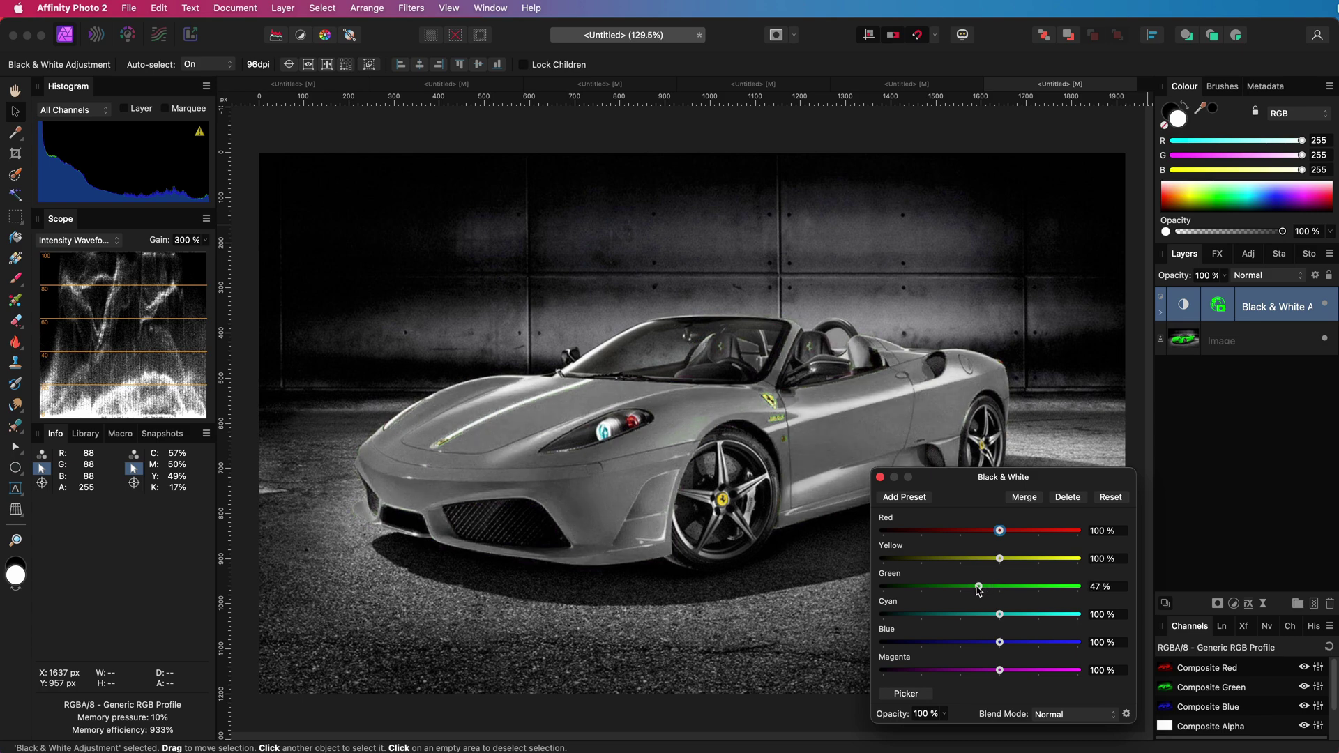
left_click(880, 477)
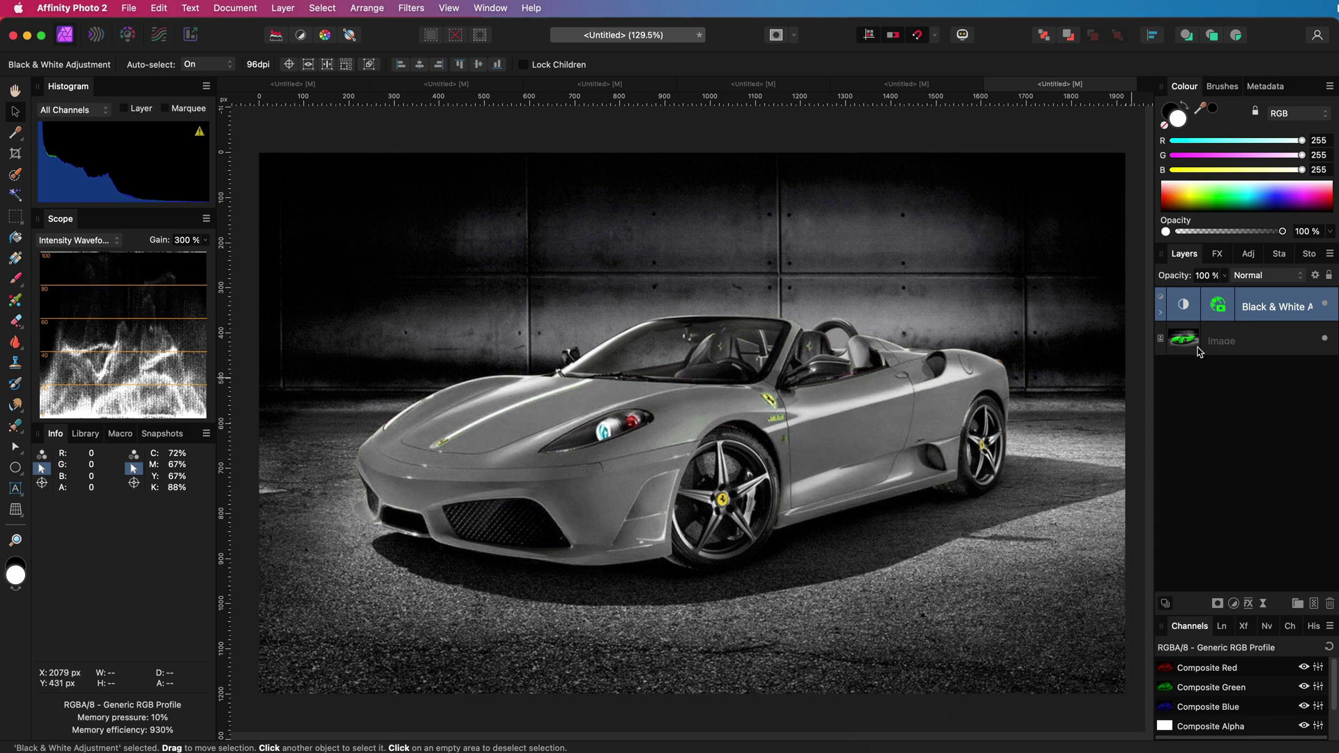
left_click(1262, 276)
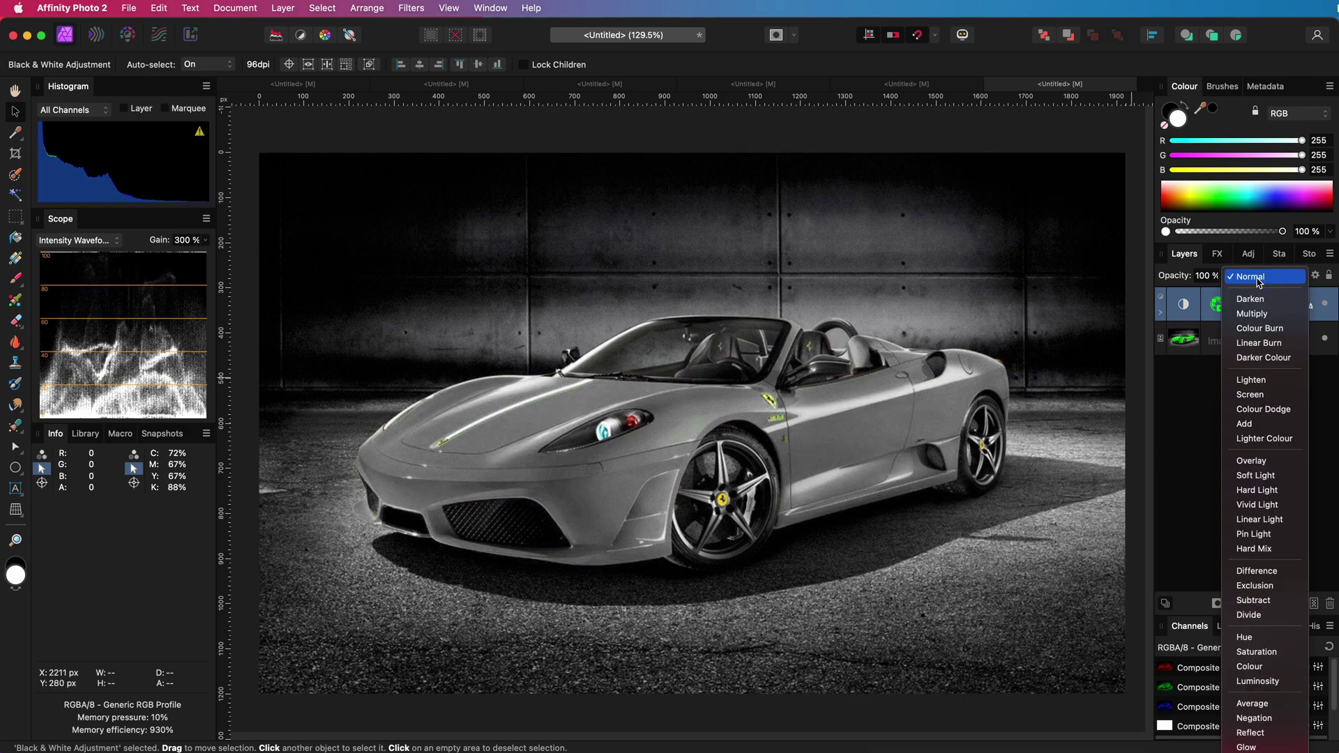
left_click(1252, 314)
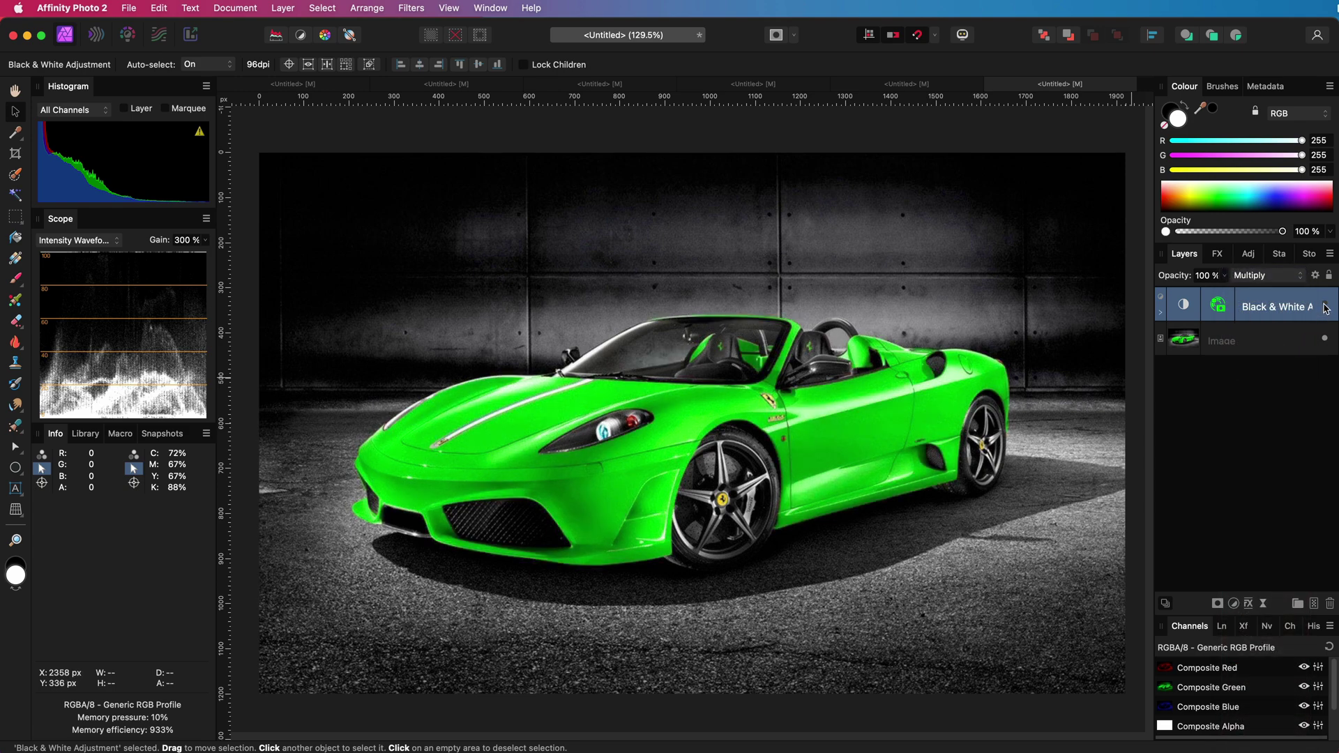